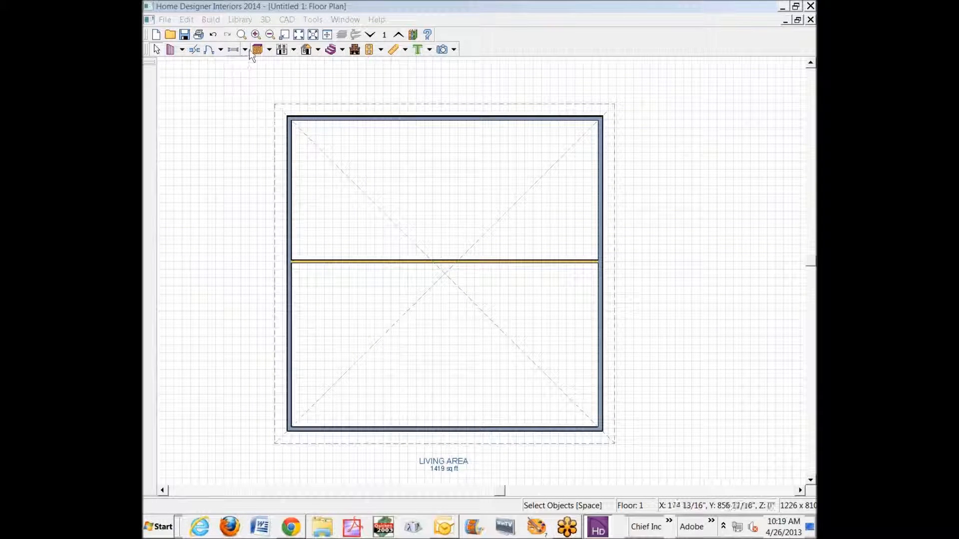
Step: Place a hinged door near the middle of the interior dividing wall and change its type to Doorway
{"action": "left_click", "coordinate": [209, 48]}
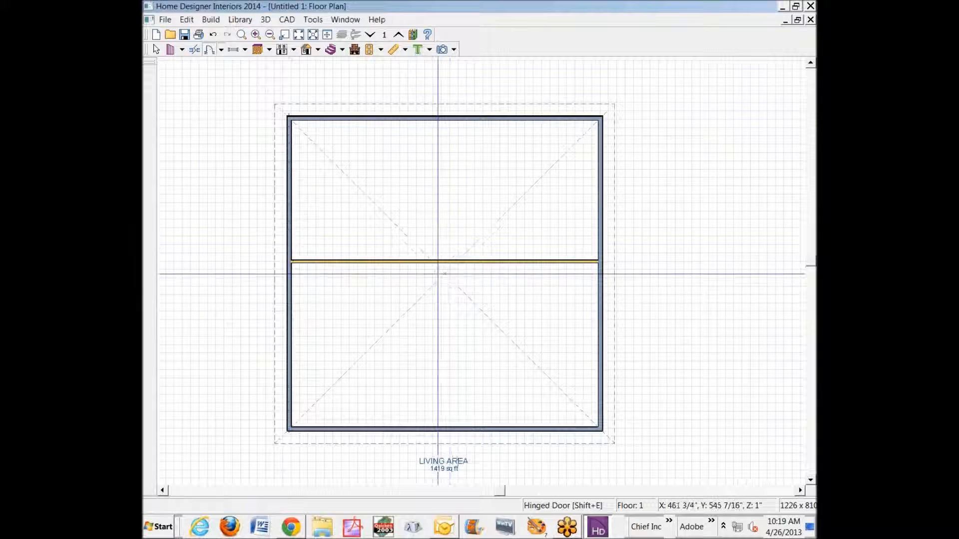
{"action": "left_click", "coordinate": [434, 260]}
{"action": "right_click", "coordinate": [440, 265]}
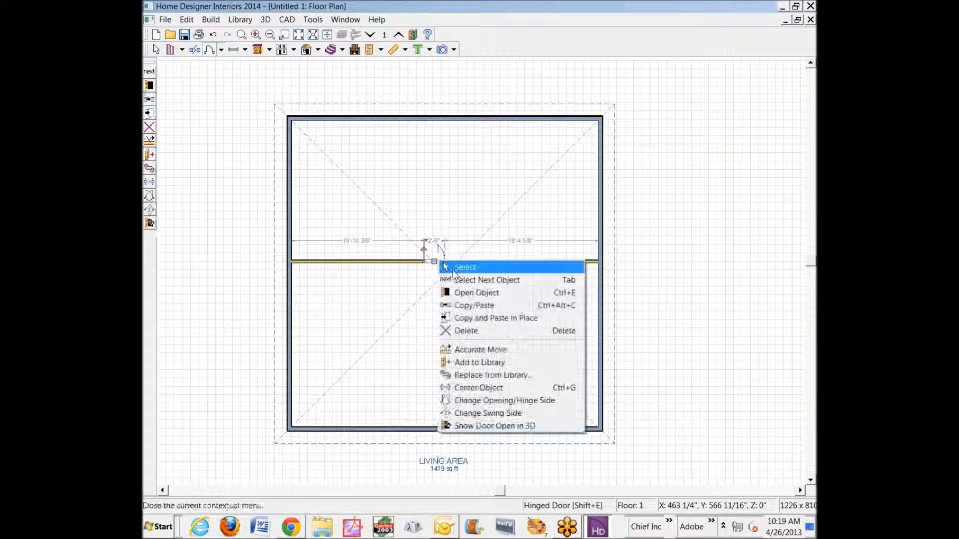
{"action": "left_click", "coordinate": [484, 292]}
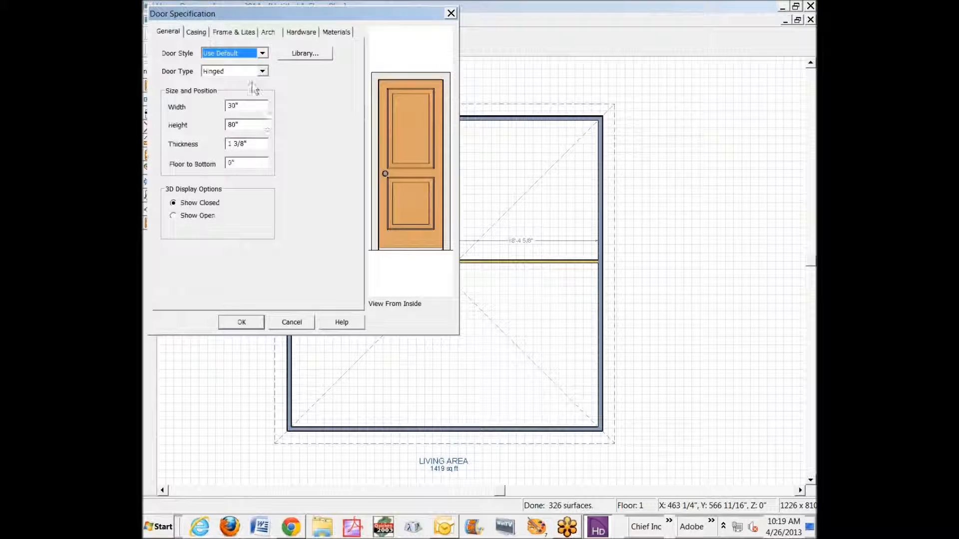
{"action": "left_click", "coordinate": [268, 71]}
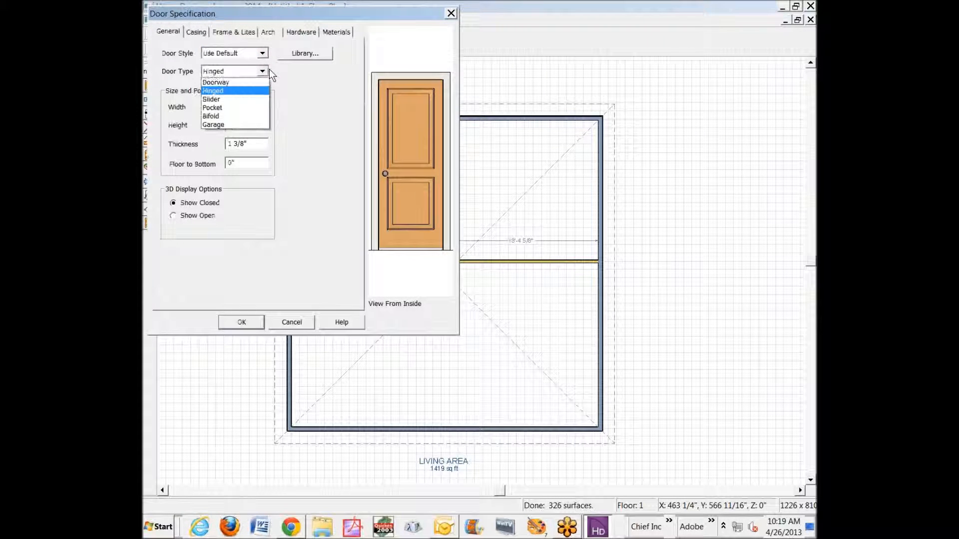
{"action": "left_click", "coordinate": [239, 81]}
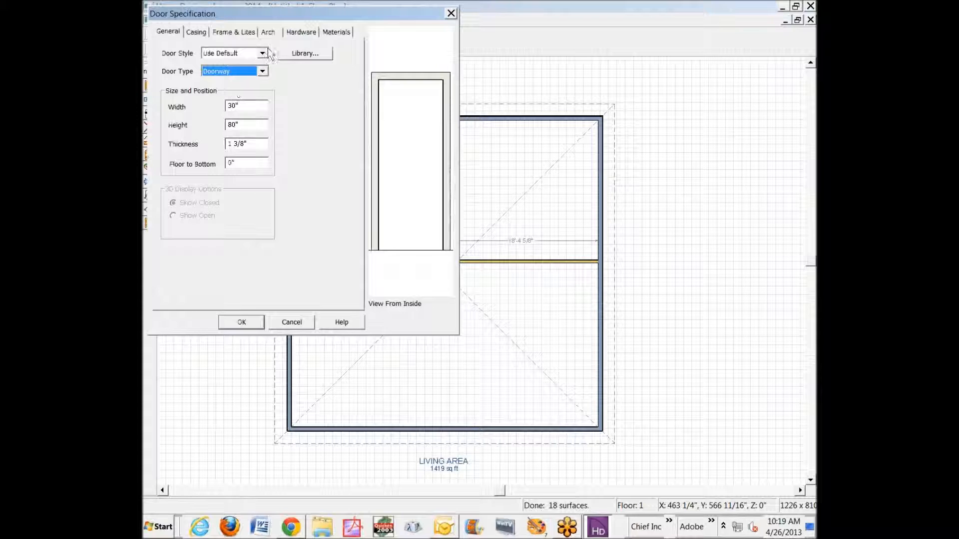
Step: Give the doorway a Broken Arch top with an arch height of 12"
{"action": "left_click", "coordinate": [269, 33]}
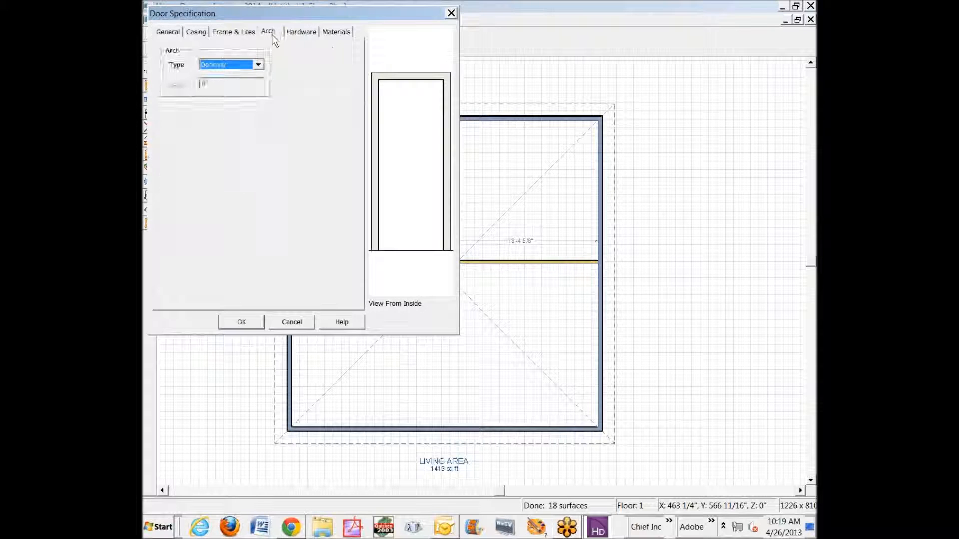
{"action": "left_click", "coordinate": [259, 65]}
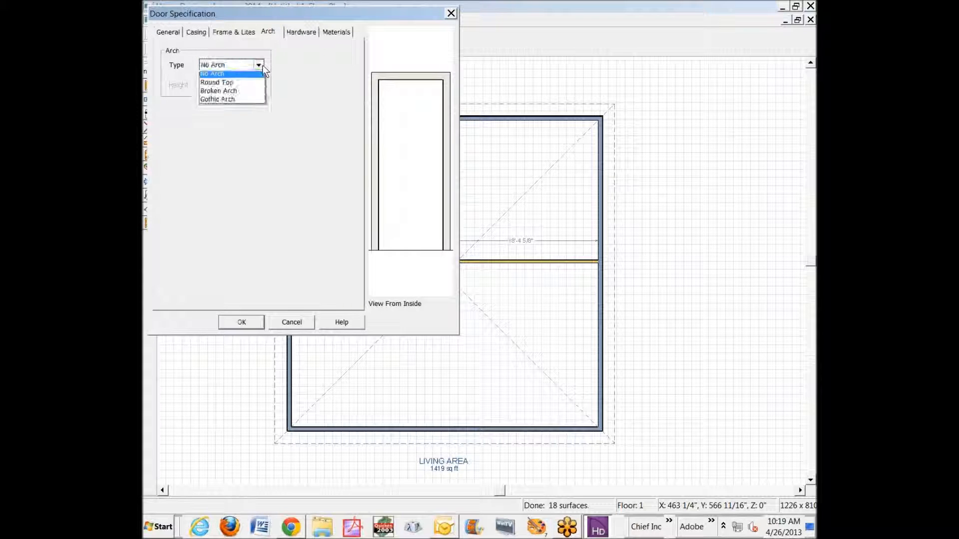
{"action": "left_click", "coordinate": [243, 93]}
{"action": "left_click", "coordinate": [236, 82]}
{"action": "type", "text": "12"}
{"action": "key", "text": "Tab"}
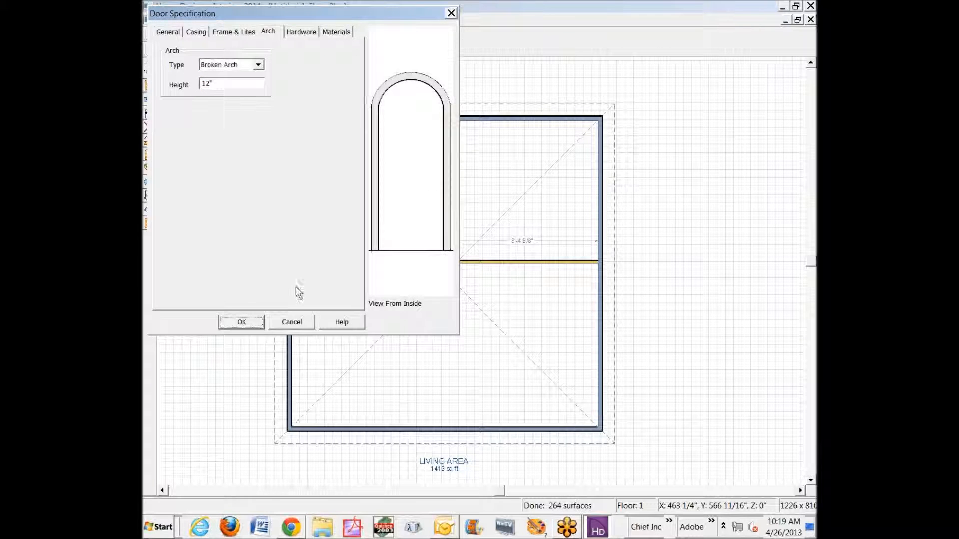
{"action": "left_click", "coordinate": [256, 324]}
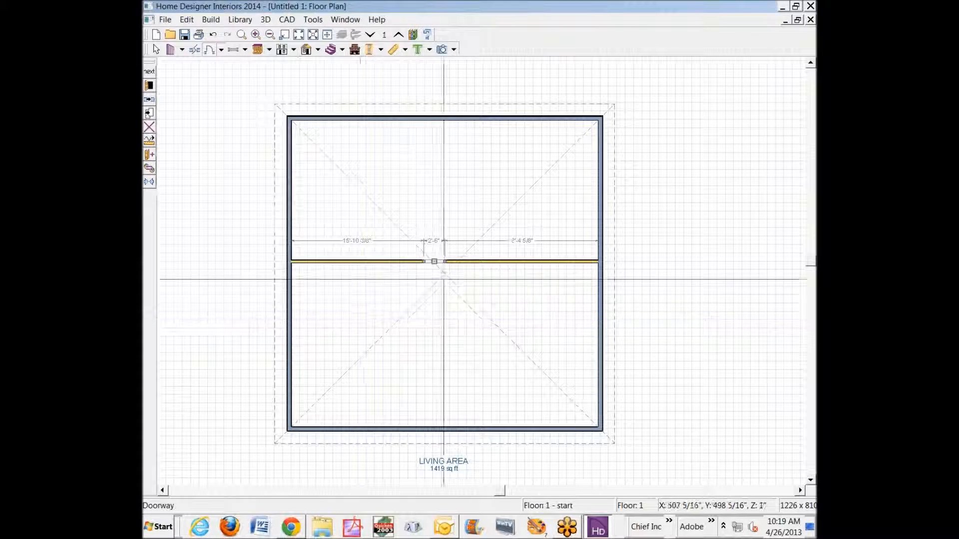
Step: Widen the arched doorway to about 28'-2" and center it in the dividing wall
{"action": "left_click_drag", "start_coordinate": [424, 261], "coordinate": [365, 262]}
{"action": "left_click_drag", "start_coordinate": [504, 261], "coordinate": [551, 261]}
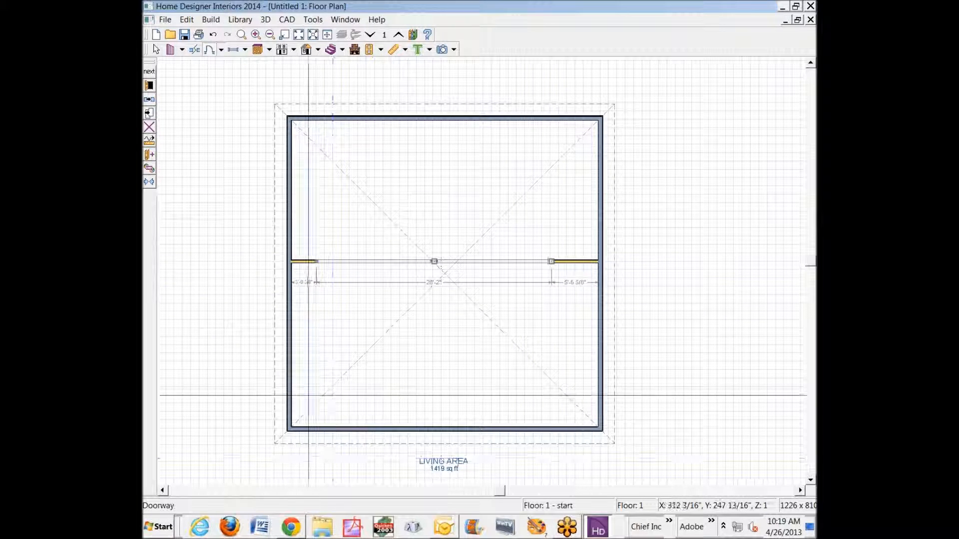
{"action": "left_click", "coordinate": [148, 181]}
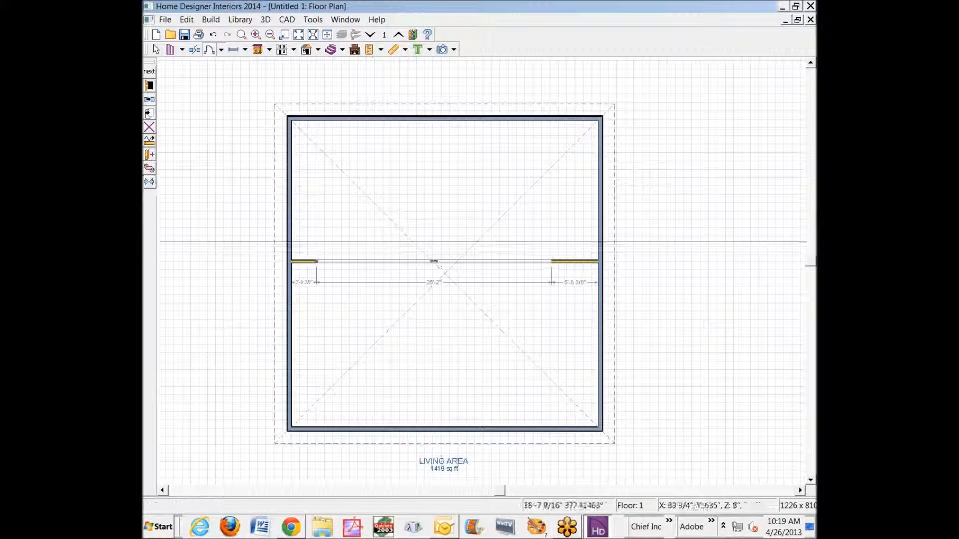
{"action": "left_click", "coordinate": [422, 324]}
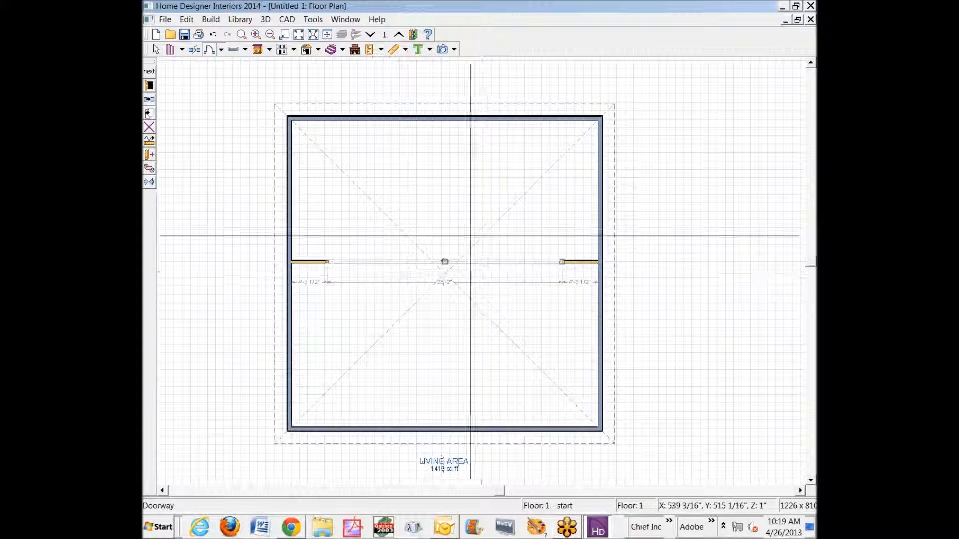
Step: Create a full camera view from the lower room looking through the arched doorway, framing the whole opening
{"action": "left_click", "coordinate": [443, 52]}
{"action": "left_click_drag", "start_coordinate": [417, 394], "coordinate": [445, 210]}
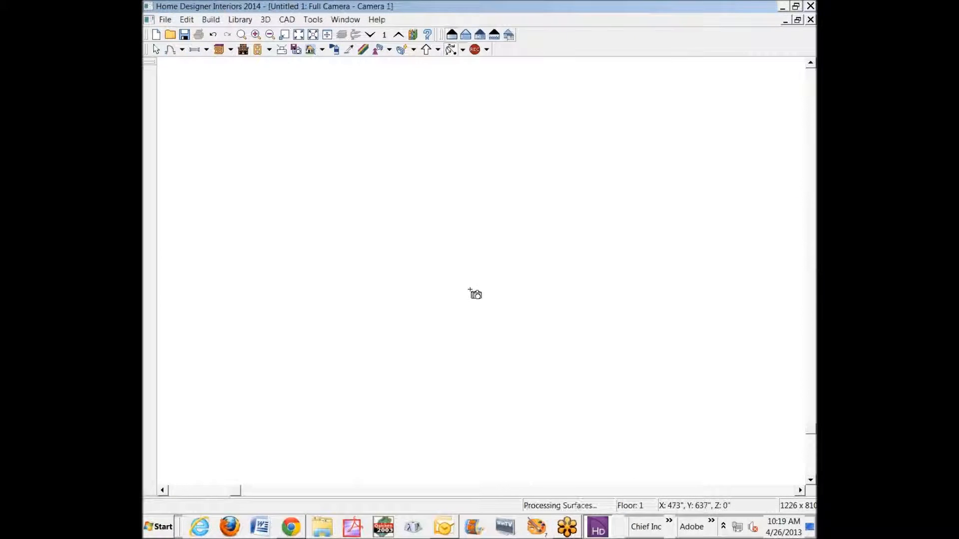
{"action": "scroll", "coordinate": [477, 315], "scroll_direction": "down", "scroll_amount": 6}
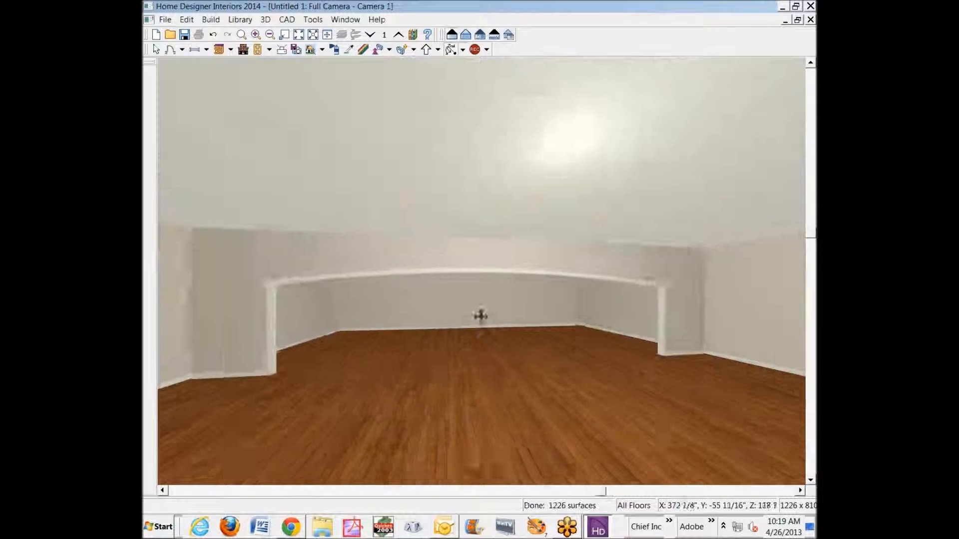
{"action": "scroll", "coordinate": [507, 326], "scroll_direction": "up", "scroll_amount": 2}
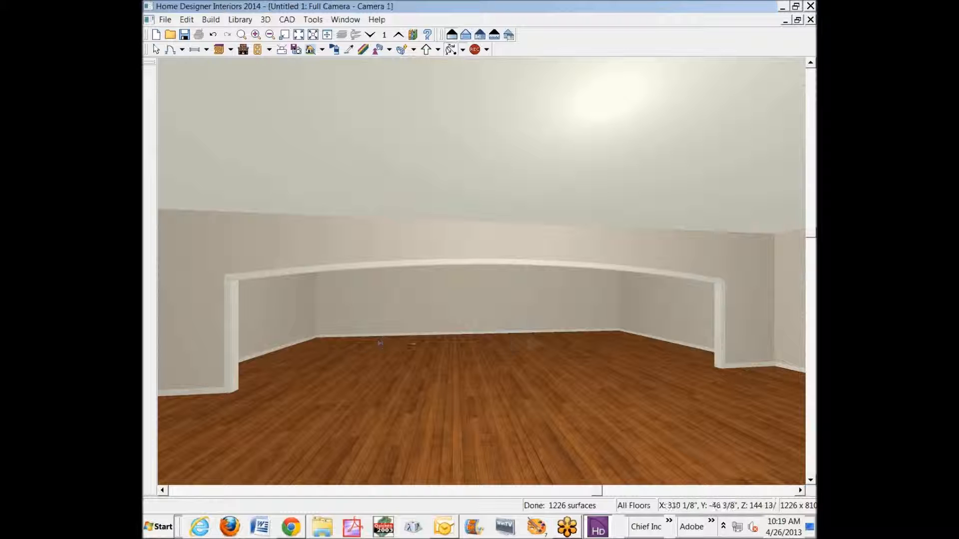
Step: Place a soffit in the floor plan near the middle of the arched doorway
{"action": "key", "text": "ctrl+Tab"}
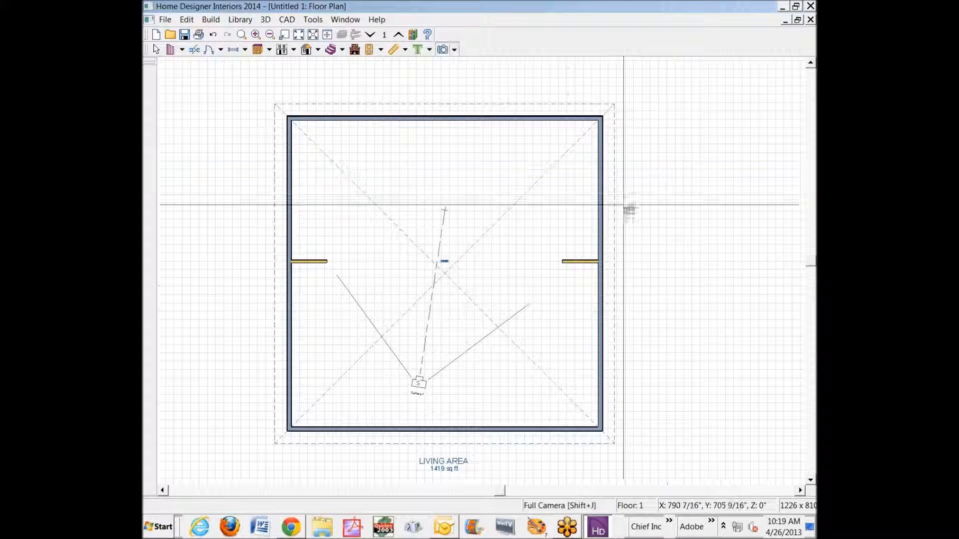
{"action": "scroll", "coordinate": [425, 291], "scroll_direction": "up", "scroll_amount": 1}
{"action": "scroll", "coordinate": [430, 296], "scroll_direction": "up", "scroll_amount": 2}
{"action": "key", "text": "space"}
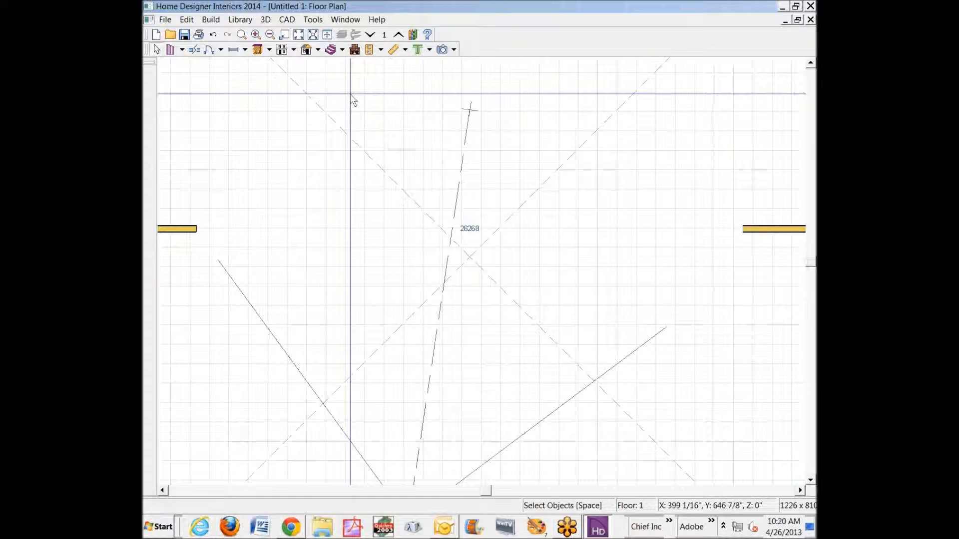
{"action": "left_click", "coordinate": [270, 50]}
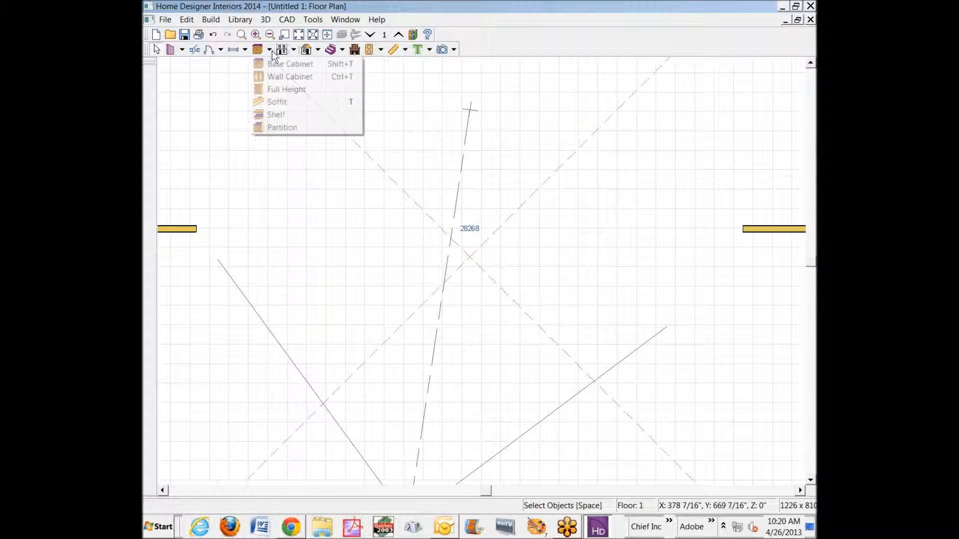
{"action": "left_click", "coordinate": [280, 101]}
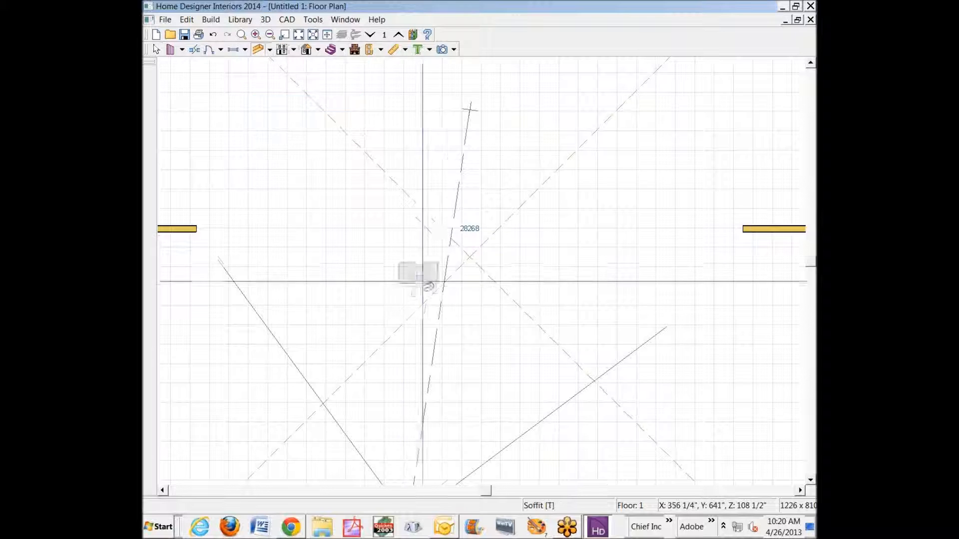
{"action": "left_click", "coordinate": [457, 237]}
{"action": "key", "text": "space"}
Step: In the camera view, set the soffit's depth to 4 1/2", floor to bottom to 0" and height to 41.5"
{"action": "key", "text": "ctrl+Tab"}
{"action": "left_click", "coordinate": [502, 235]}
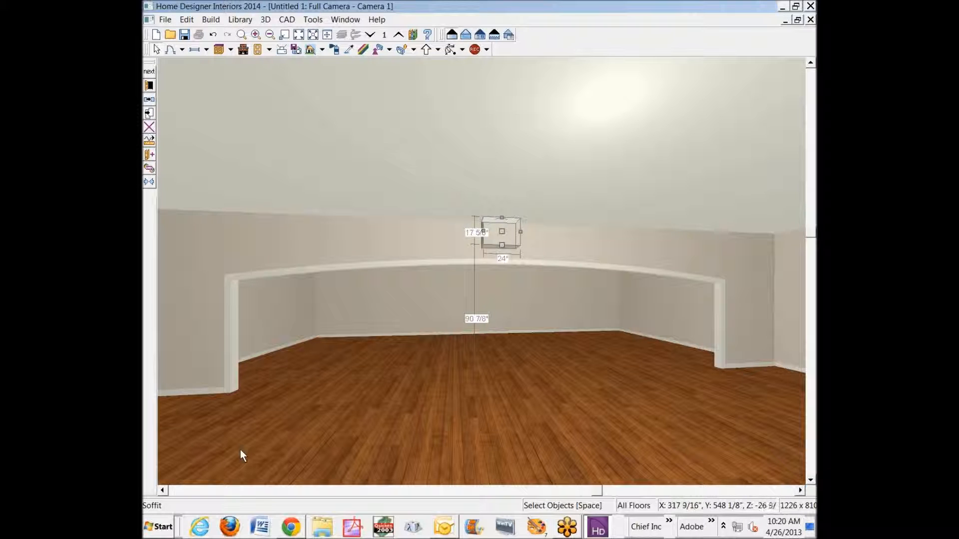
{"action": "left_click", "coordinate": [149, 85]}
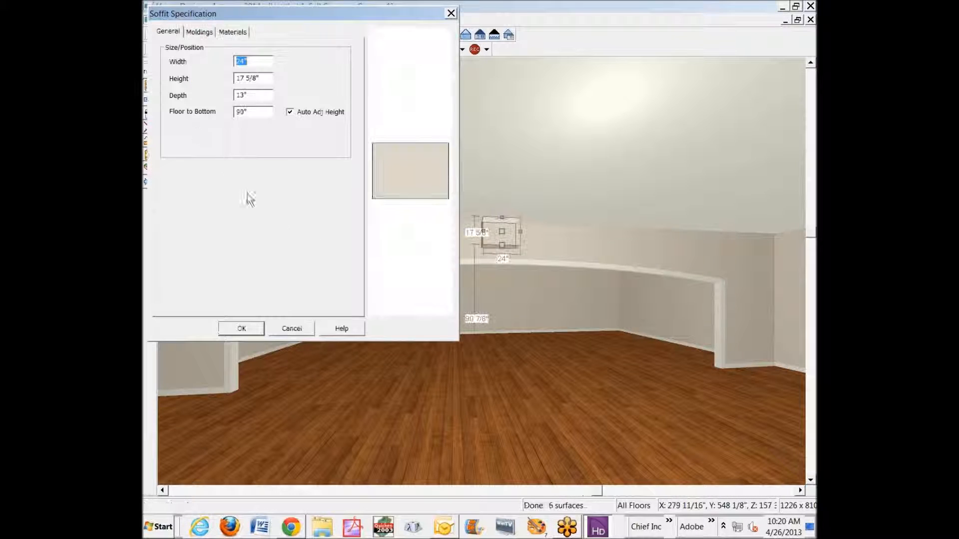
{"action": "type", "text": "9"}
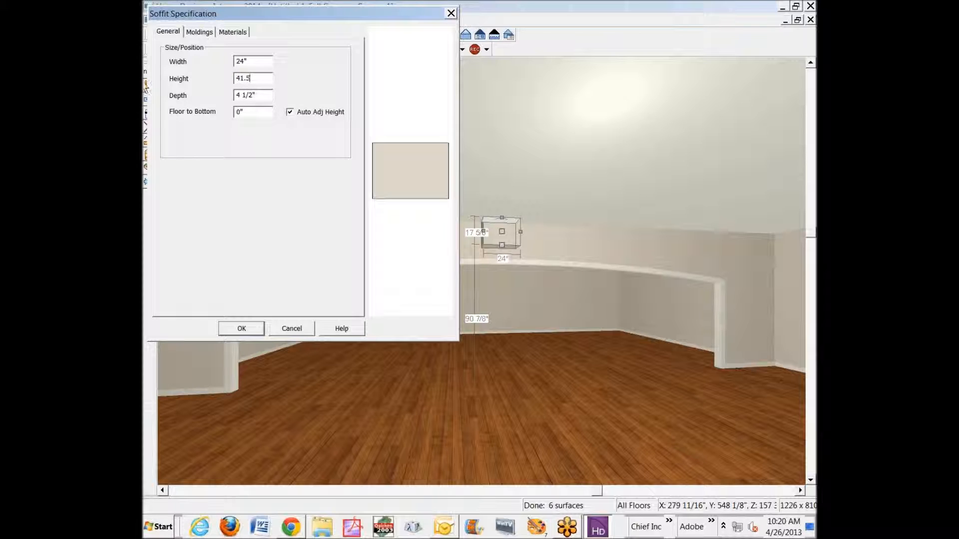
{"action": "left_click", "coordinate": [257, 332]}
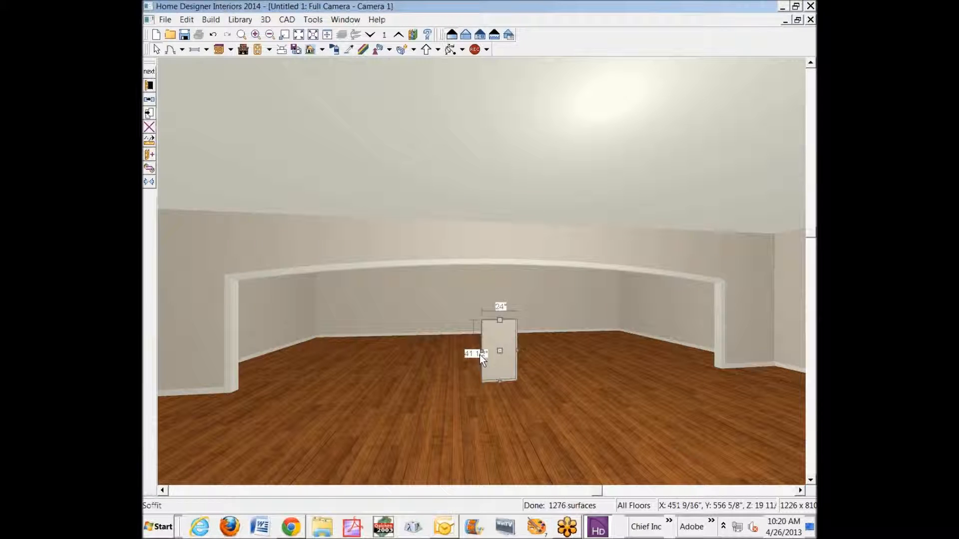
Step: Stretch the soffit's left end to a 98" overall width, and extend its right end farther to form a long half wall
{"action": "left_click_drag", "start_coordinate": [481, 356], "coordinate": [364, 356]}
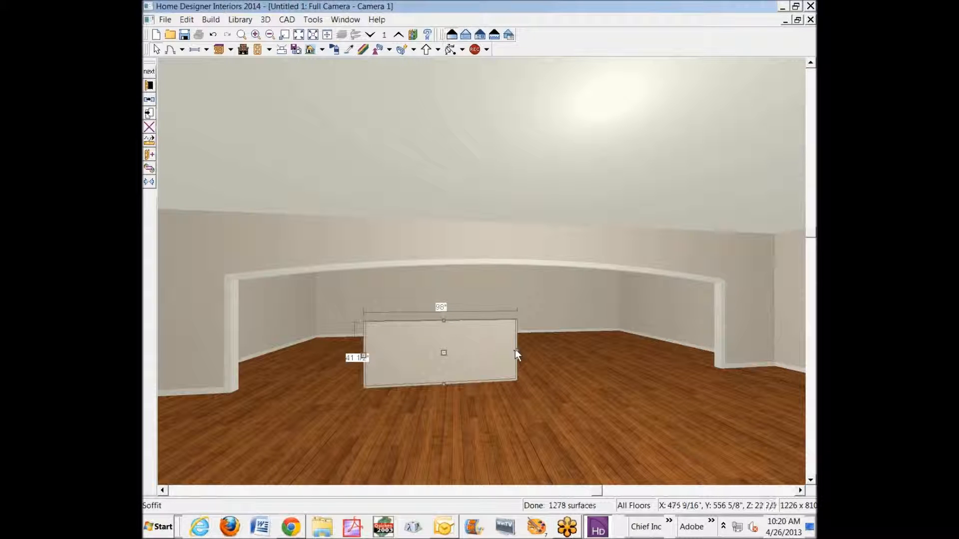
{"action": "left_click_drag", "start_coordinate": [515, 349], "coordinate": [573, 349]}
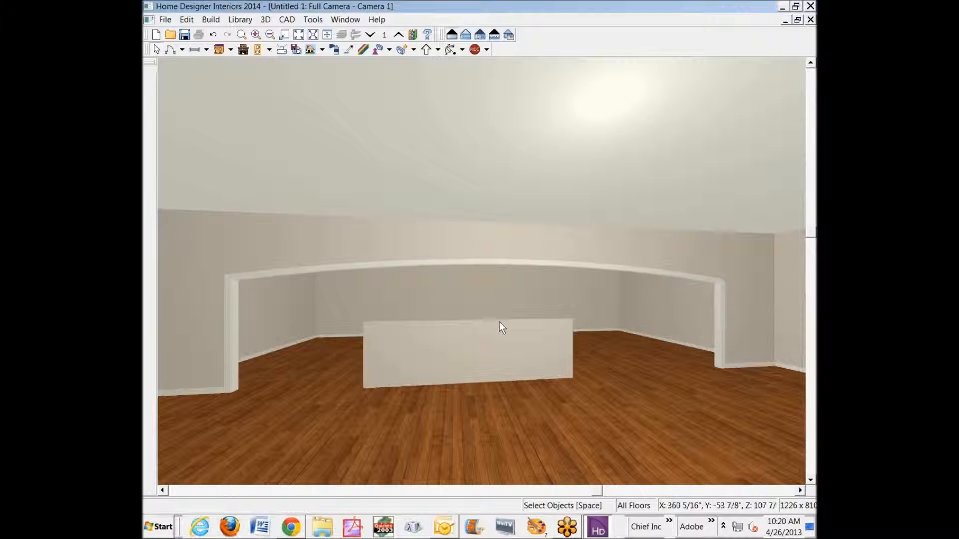
Step: Shift the soffit about 4" in the floor plan to align it with the dividing wall, and check it in the camera view
{"action": "key", "text": "ctrl+Tab"}
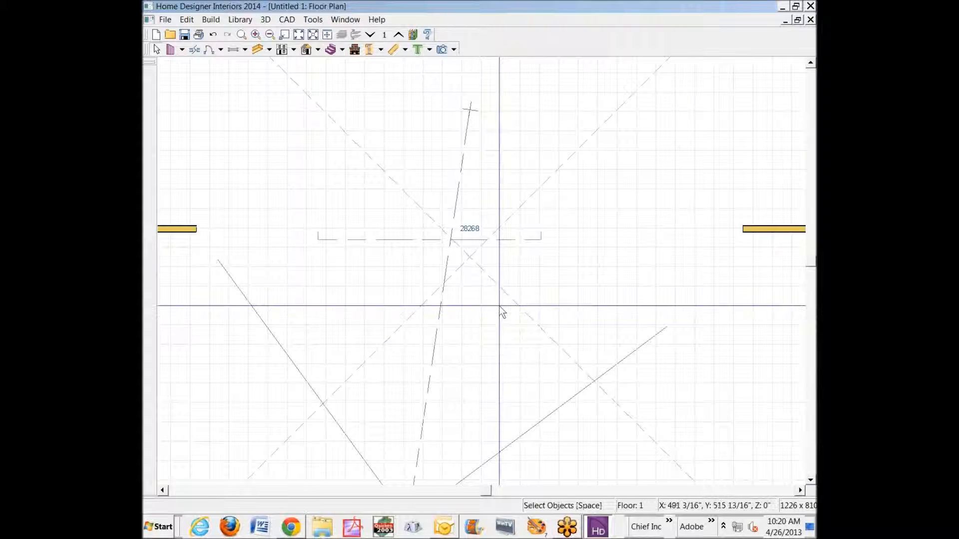
{"action": "left_click", "coordinate": [416, 239]}
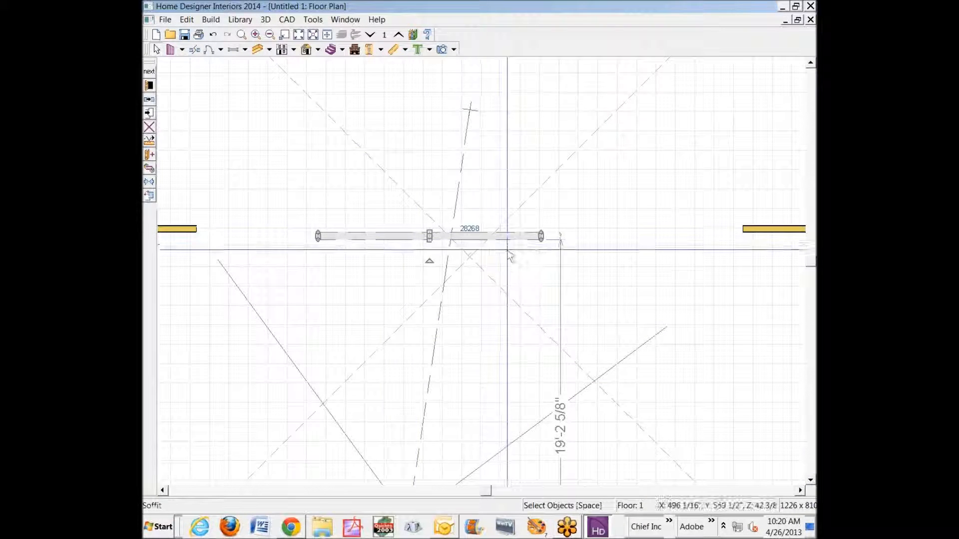
{"action": "left_click", "coordinate": [444, 231]}
{"action": "scroll", "coordinate": [445, 230], "scroll_direction": "up", "scroll_amount": 2}
{"action": "scroll", "coordinate": [444, 223], "scroll_direction": "down", "scroll_amount": 3}
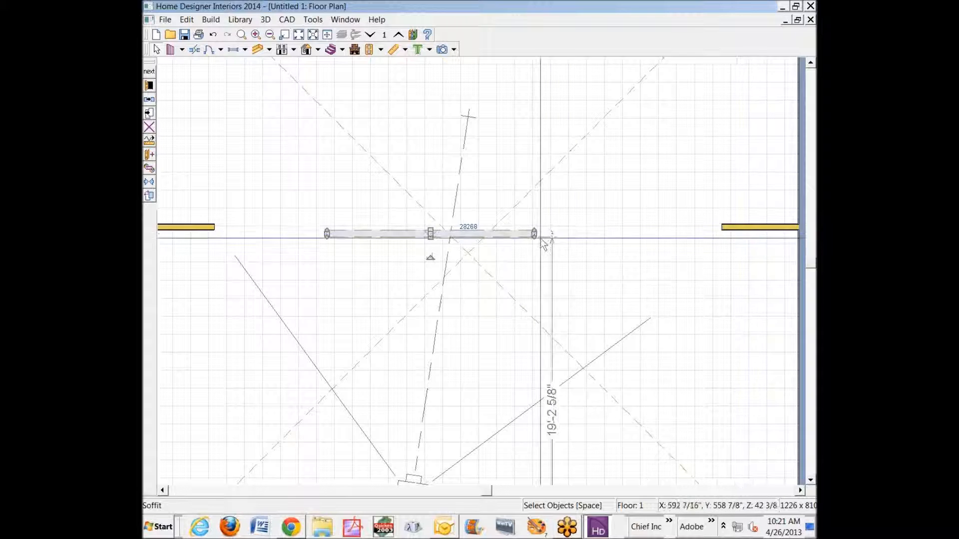
{"action": "scroll", "coordinate": [540, 238], "scroll_direction": "up", "scroll_amount": 3}
{"action": "scroll", "coordinate": [460, 232], "scroll_direction": "down", "scroll_amount": 4}
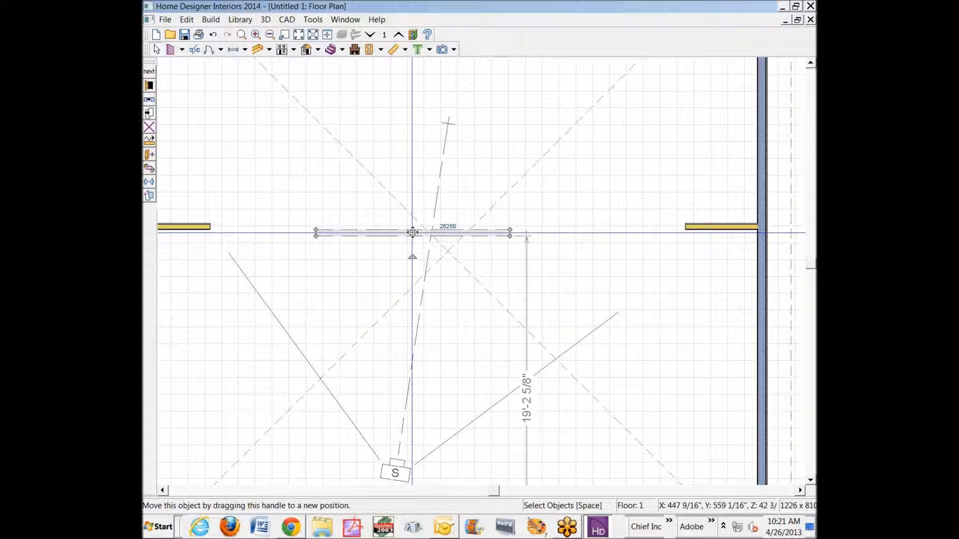
{"action": "left_click_drag", "start_coordinate": [412, 233], "coordinate": [413, 227]}
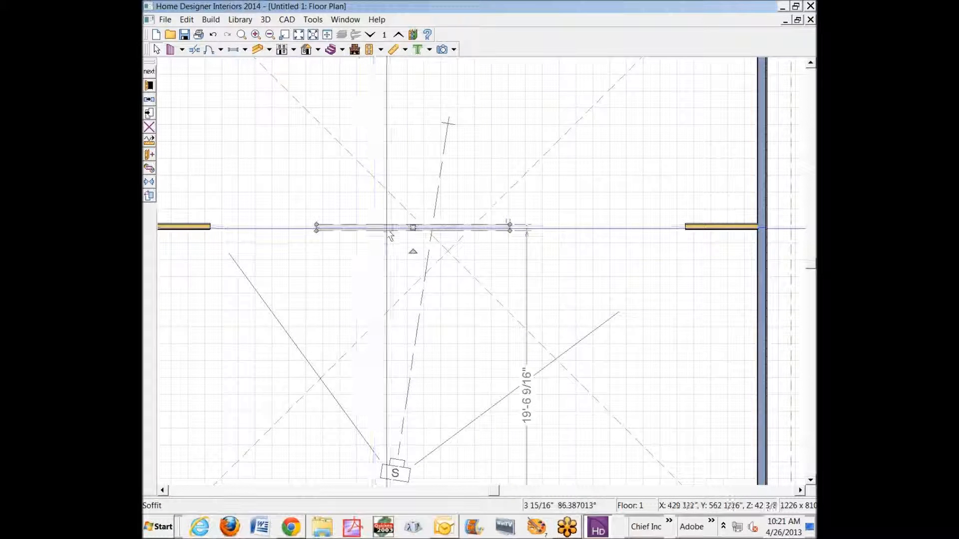
{"action": "key", "text": "Escape"}
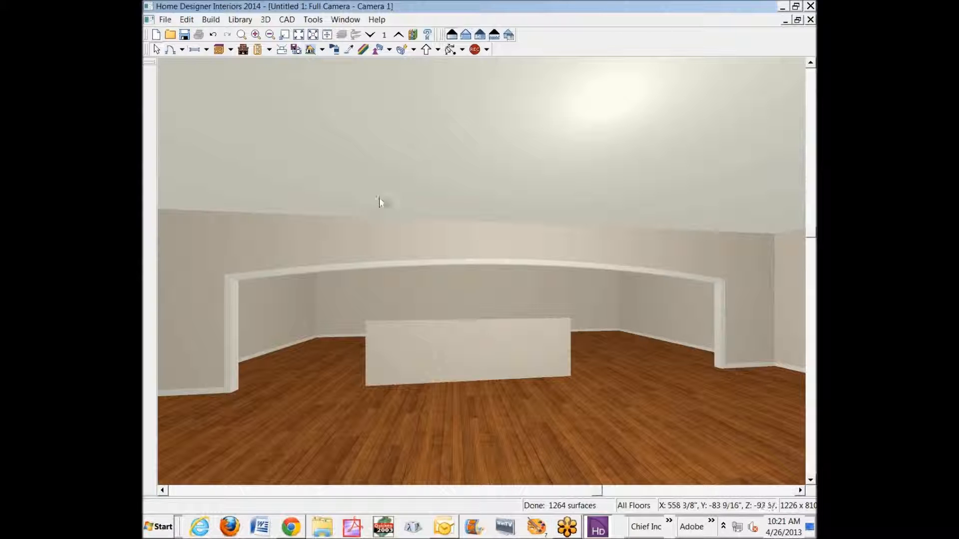
{"action": "left_click", "coordinate": [449, 50]}
{"action": "mouse_move", "coordinate": [406, 278]}
{"action": "left_mouse_down"}
{"action": "mouse_move", "coordinate": [544, 284]}
{"action": "mouse_move", "coordinate": [405, 273]}
{"action": "left_mouse_up"}
{"action": "key", "text": "ctrl+Tab"}
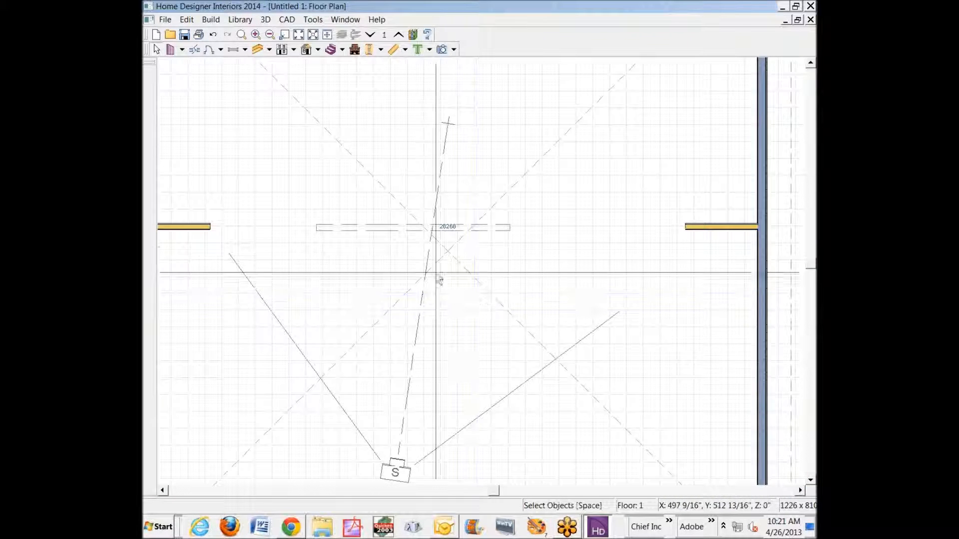
Step: Look through the General, Edit, Render and Reset Options preferences, cancel them, and check the available edit and tool commands
{"action": "scroll", "coordinate": [393, 201], "scroll_direction": "up", "scroll_amount": 2}
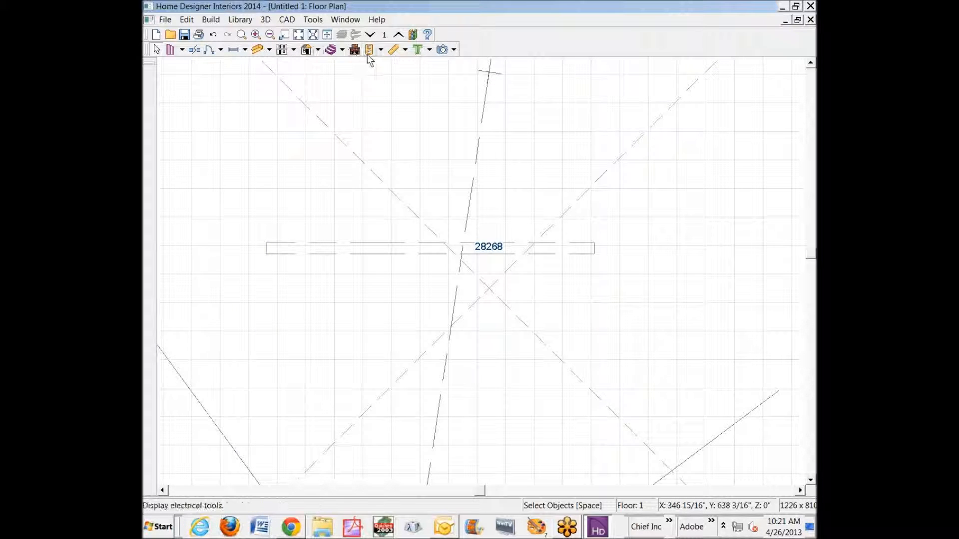
{"action": "left_click", "coordinate": [189, 19]}
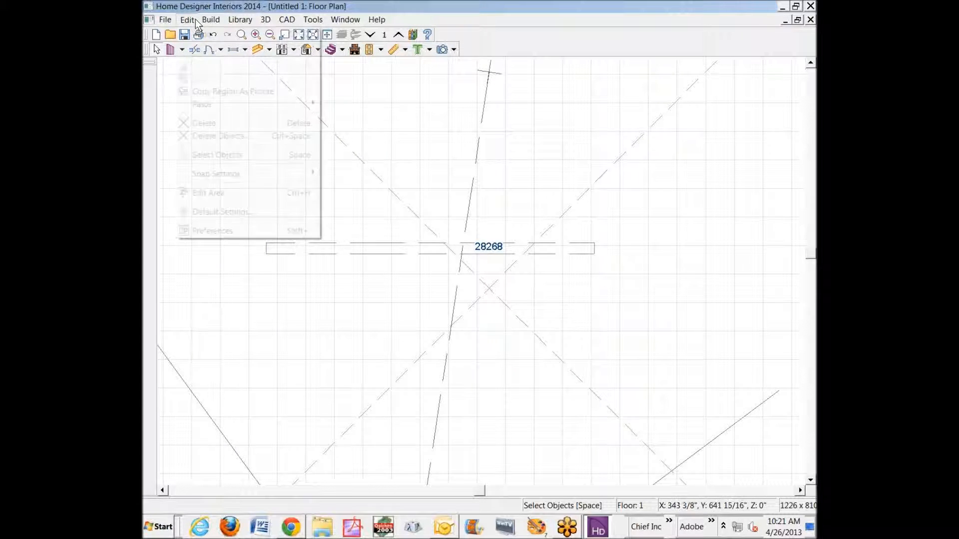
{"action": "left_click", "coordinate": [230, 230]}
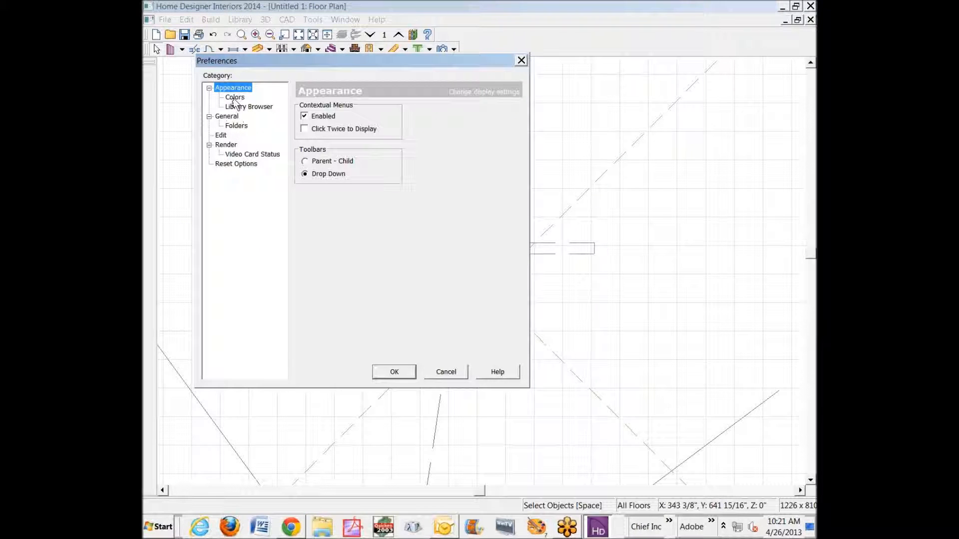
{"action": "left_click", "coordinate": [227, 116]}
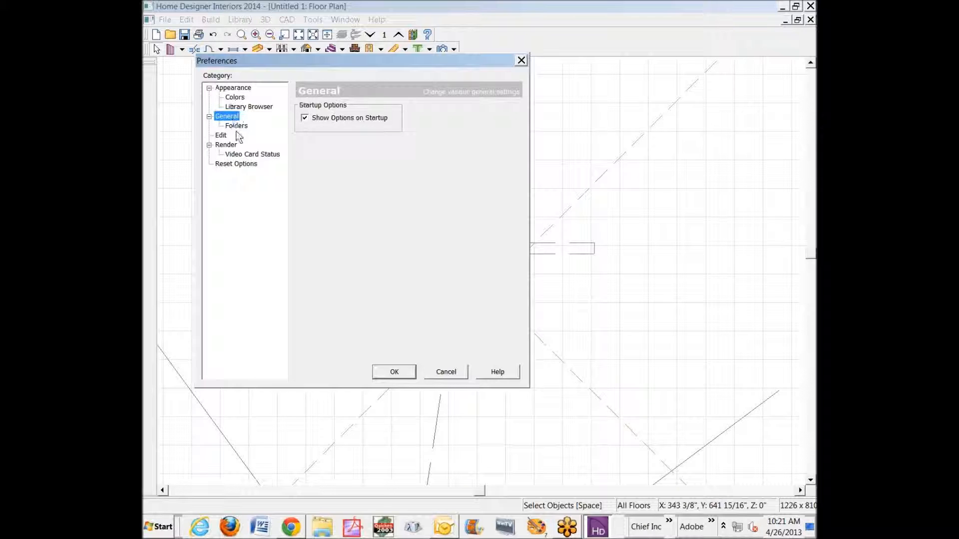
{"action": "left_click", "coordinate": [220, 135]}
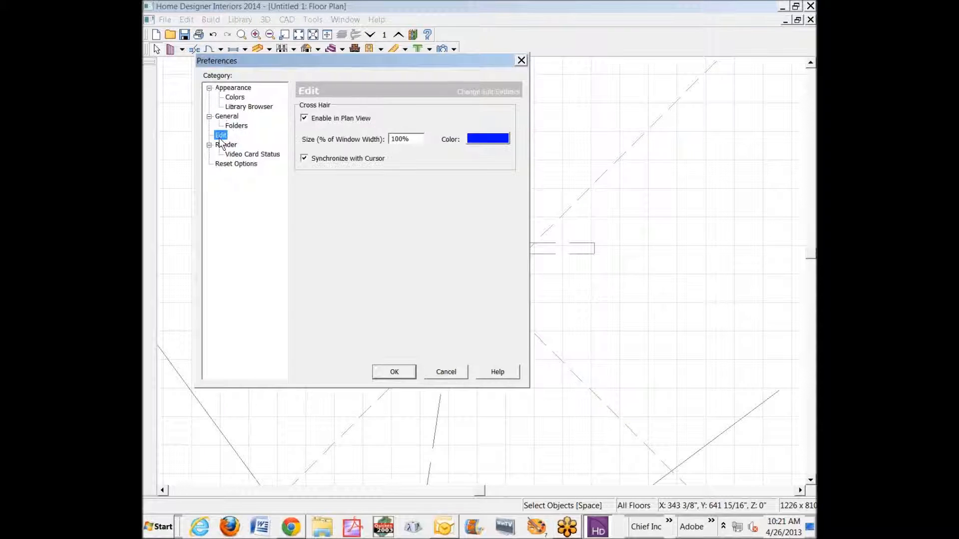
{"action": "left_click", "coordinate": [226, 146]}
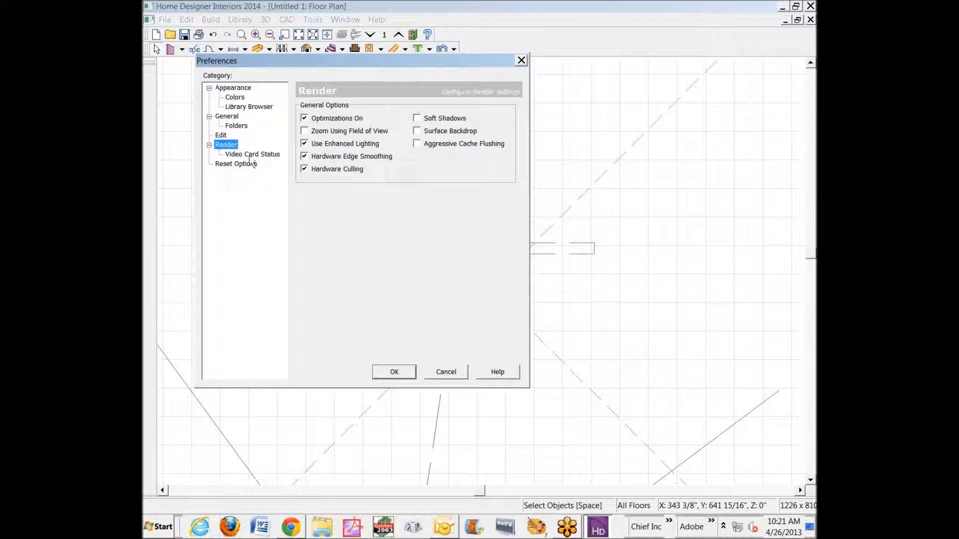
{"action": "left_click", "coordinate": [250, 164]}
{"action": "left_click", "coordinate": [445, 374]}
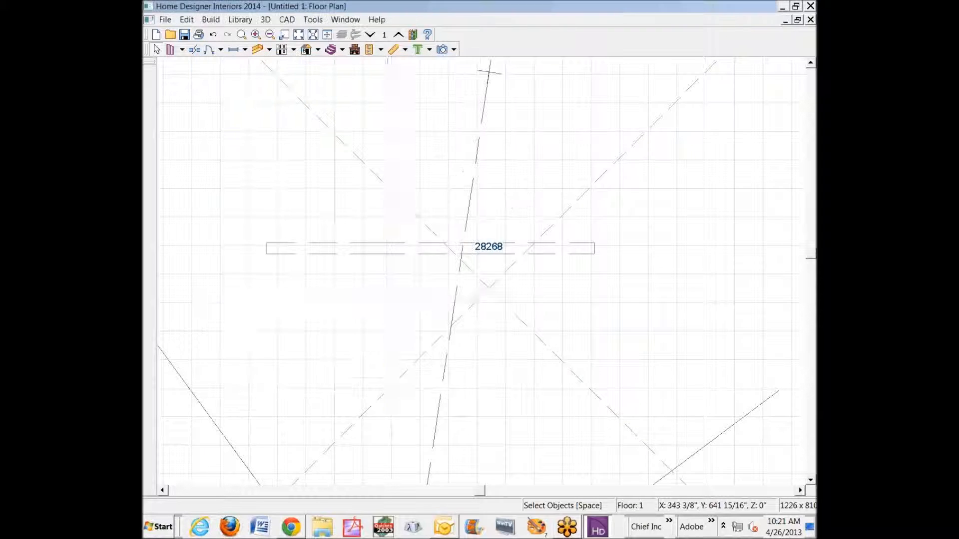
{"action": "left_click", "coordinate": [188, 20]}
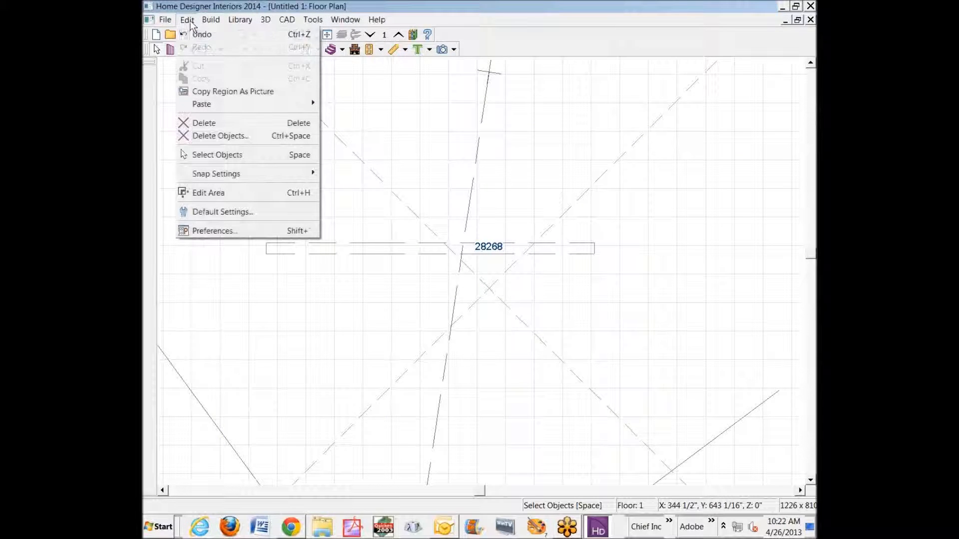
{"action": "mouse_move", "coordinate": [313, 19]}
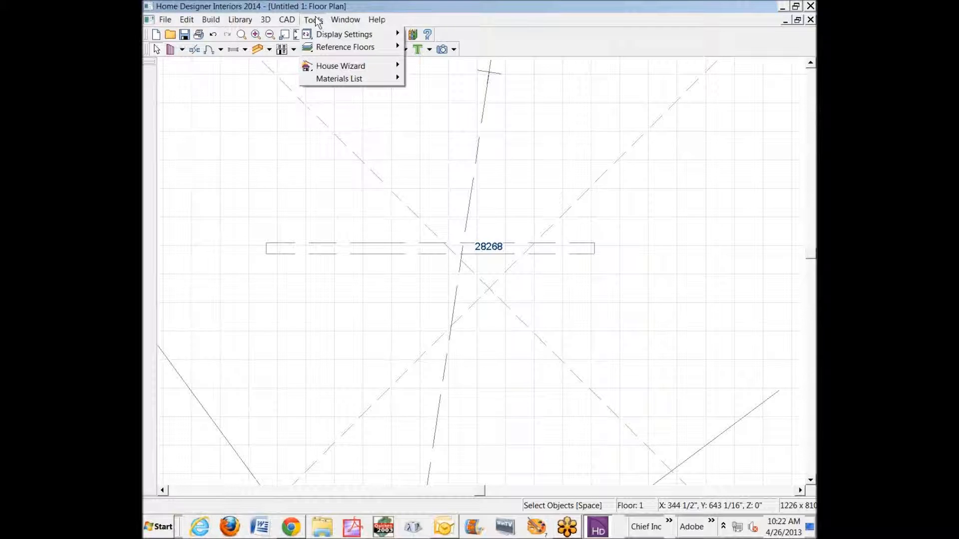
{"action": "mouse_move", "coordinate": [315, 79]}
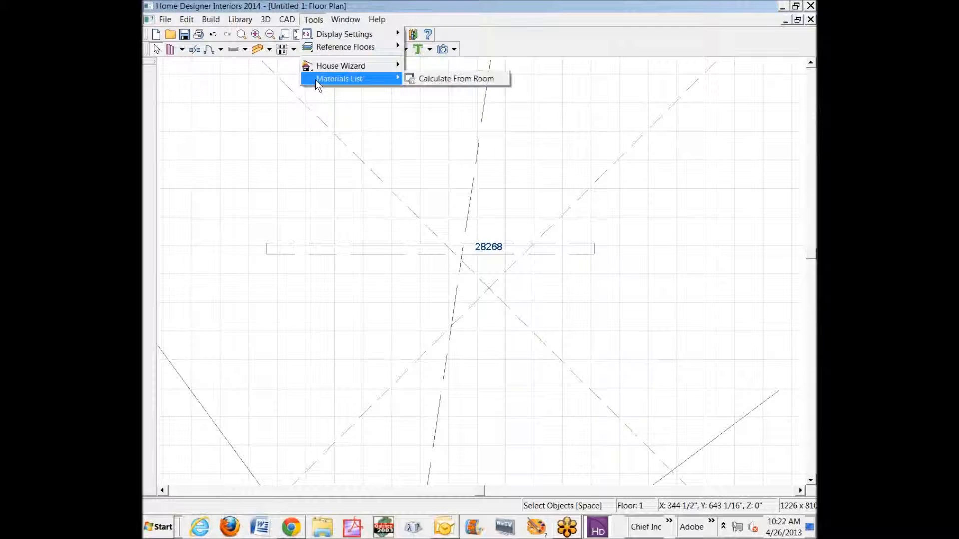
{"action": "left_click", "coordinate": [484, 40]}
Step: Nudge the half wall soffit slightly in the floor plan to line it up with the wall on either side of the opening
{"action": "scroll", "coordinate": [403, 258], "scroll_direction": "down", "scroll_amount": 3}
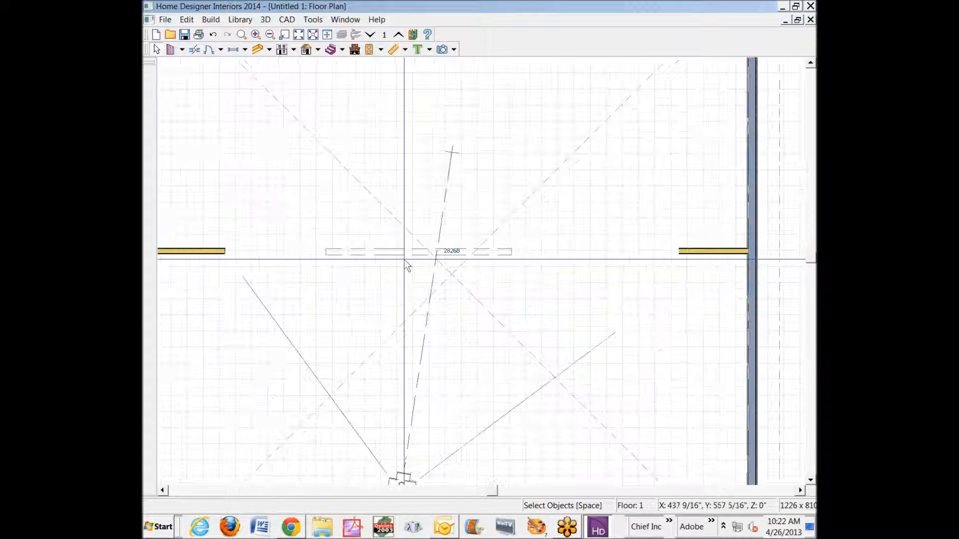
{"action": "scroll", "coordinate": [388, 253], "scroll_direction": "up", "scroll_amount": 2}
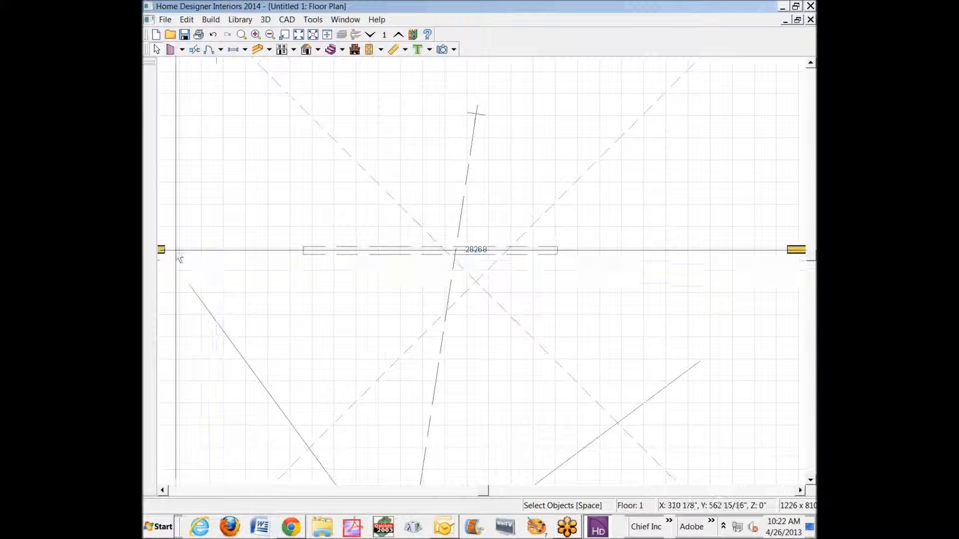
{"action": "left_click", "coordinate": [390, 250]}
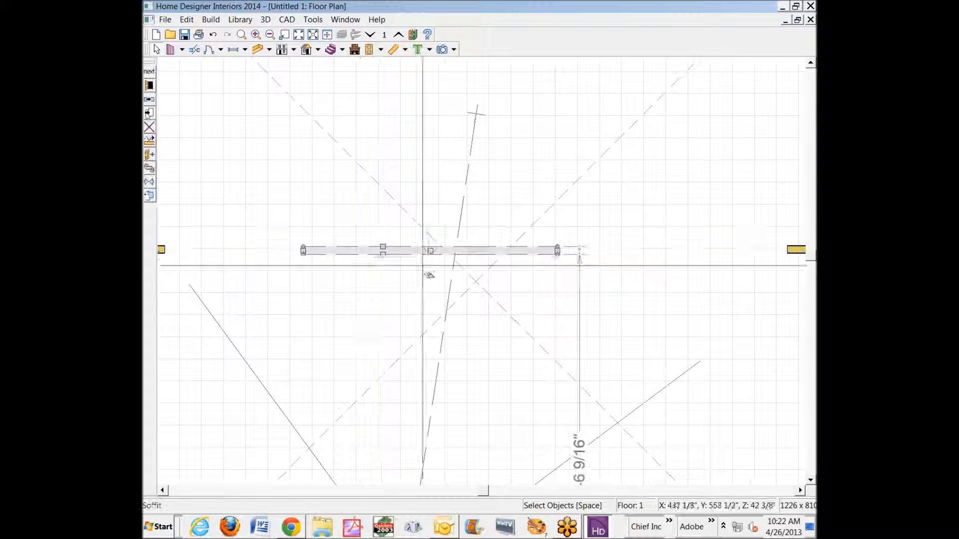
{"action": "left_click_drag", "start_coordinate": [431, 250], "coordinate": [429, 249]}
{"action": "key", "text": "Escape"}
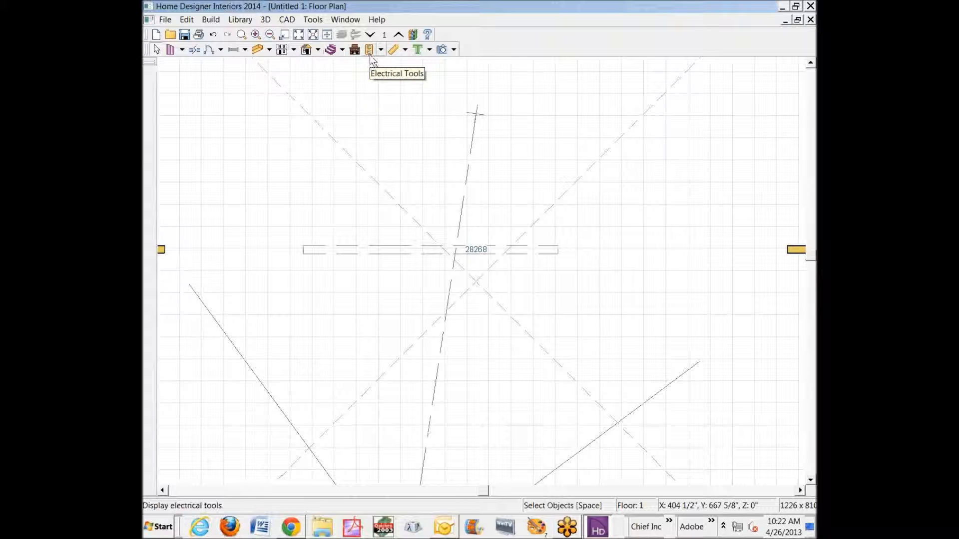
Step: Place five 24" base cabinets side by side against the upper side of the half wall in the floor plan
{"action": "left_click", "coordinate": [271, 50]}
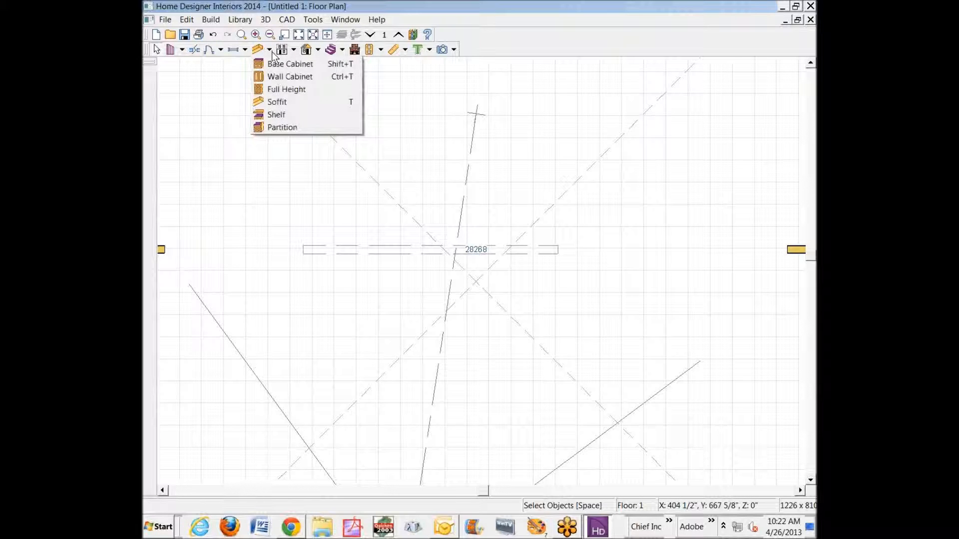
{"action": "left_click", "coordinate": [288, 64]}
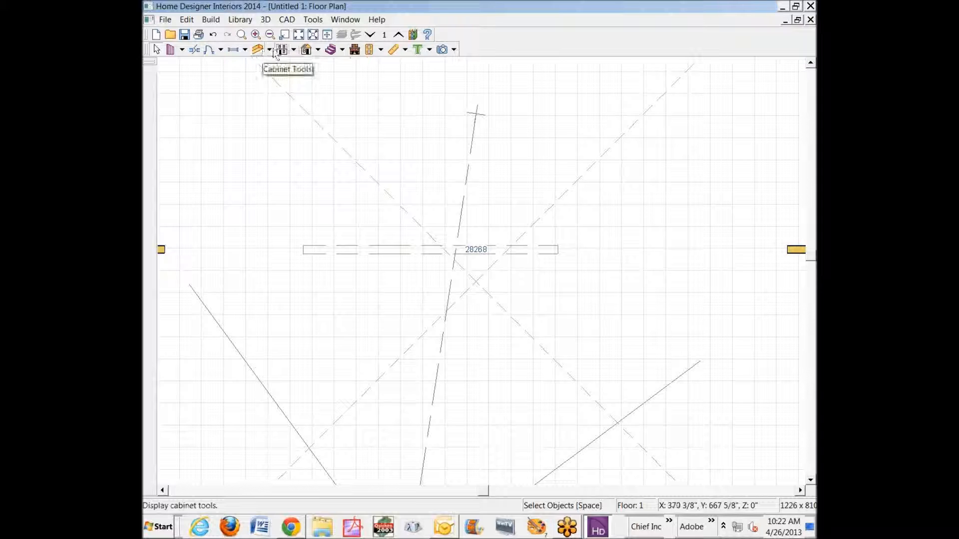
{"action": "left_click", "coordinate": [271, 50]}
{"action": "left_click", "coordinate": [283, 64]}
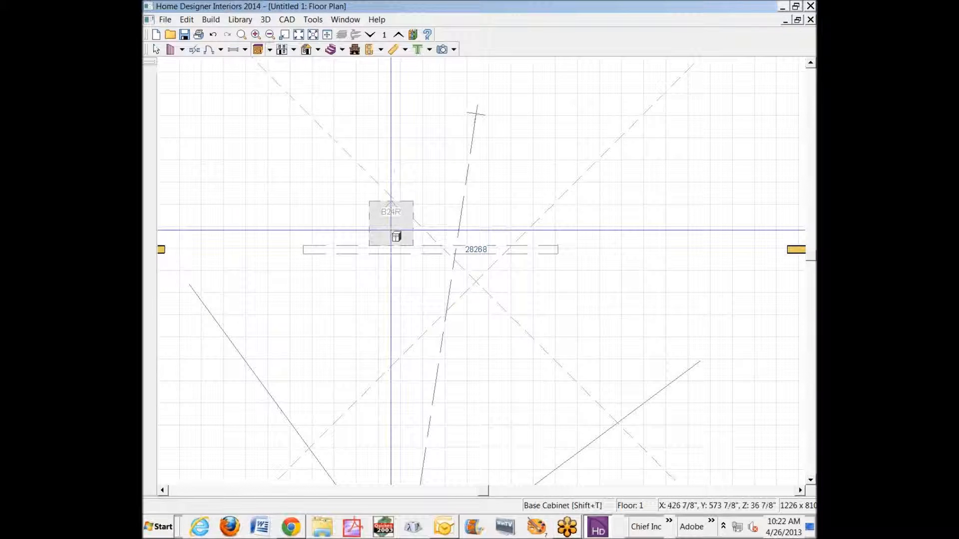
{"action": "left_click", "coordinate": [396, 236]}
{"action": "left_click", "coordinate": [433, 235]}
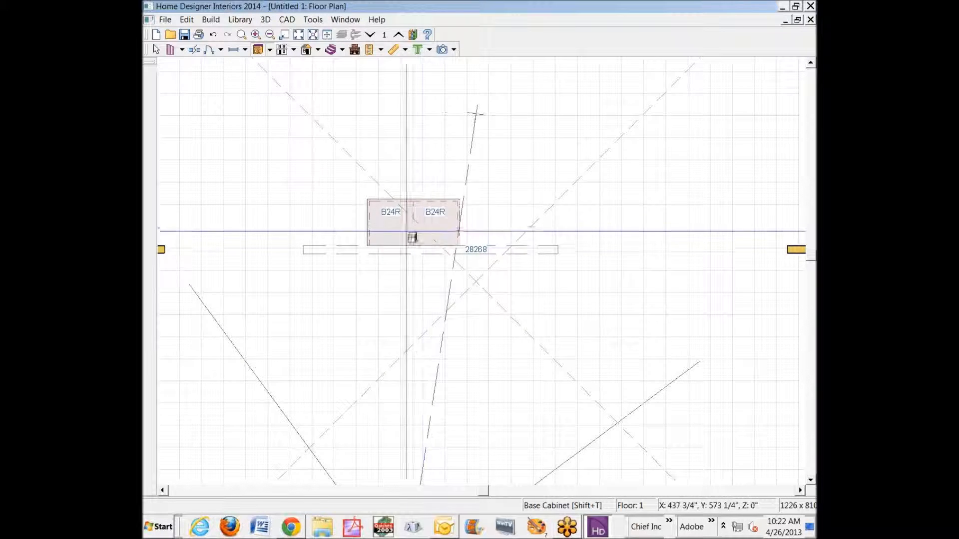
{"action": "left_click", "coordinate": [369, 234]}
{"action": "left_click", "coordinate": [481, 235]}
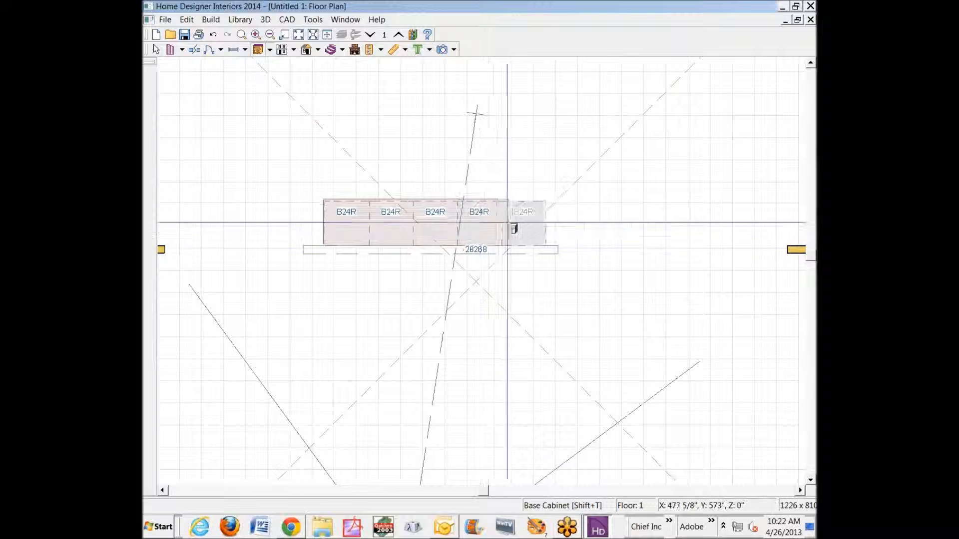
{"action": "left_click", "coordinate": [526, 233]}
{"action": "key", "text": "space"}
Step: Create a full camera view from beyond the right end of the cabinet run and inspect the cabinets against the half wall
{"action": "left_click", "coordinate": [442, 49]}
{"action": "left_click_drag", "start_coordinate": [615, 190], "coordinate": [585, 220]}
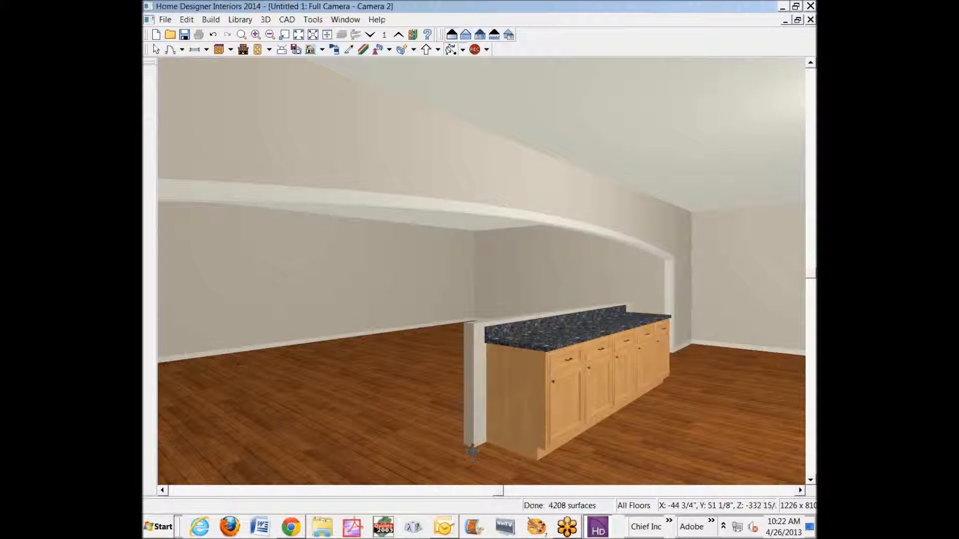
{"action": "left_click", "coordinate": [509, 384]}
{"action": "left_click_drag", "start_coordinate": [510, 384], "coordinate": [555, 384]}
{"action": "key", "text": "space"}
Step: Return to the floor plan and place a second soffit against the lower side of the half wall, near its left end
{"action": "key", "text": "ctrl+Tab"}
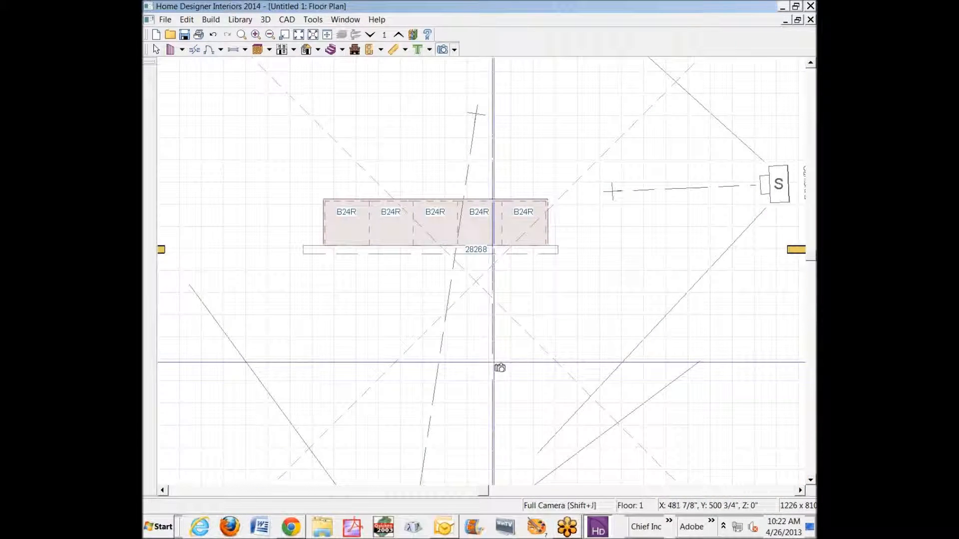
{"action": "scroll", "coordinate": [397, 269], "scroll_direction": "up", "scroll_amount": 2}
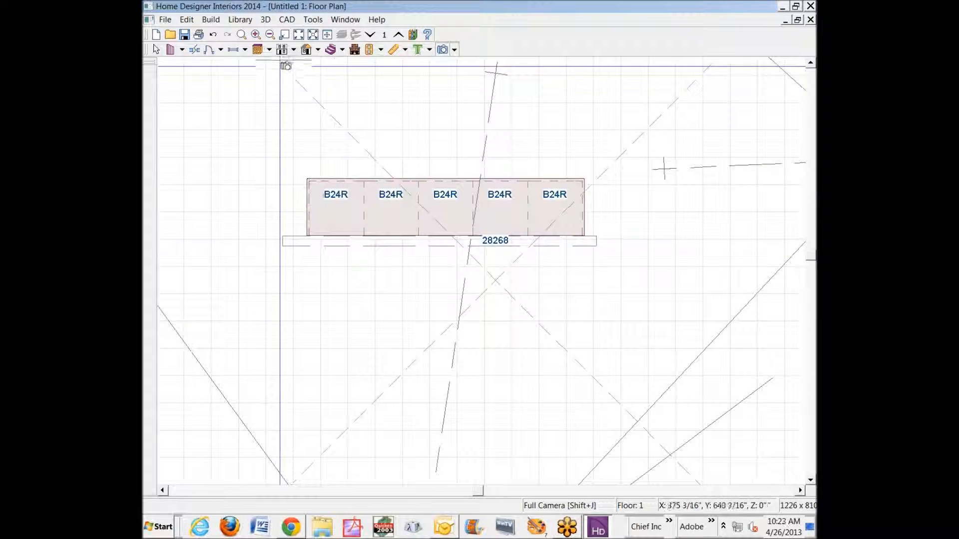
{"action": "left_click", "coordinate": [269, 49]}
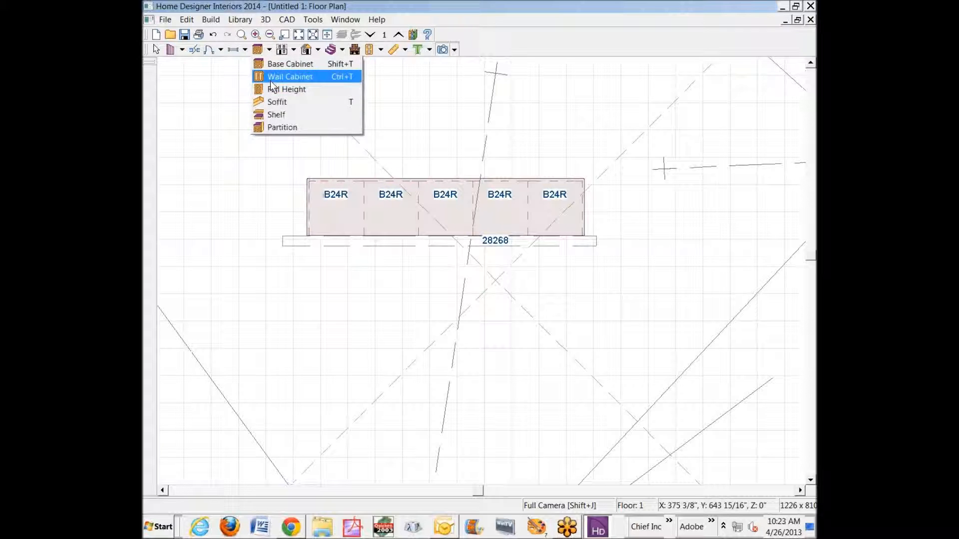
{"action": "left_click", "coordinate": [272, 102]}
{"action": "left_click", "coordinate": [355, 274]}
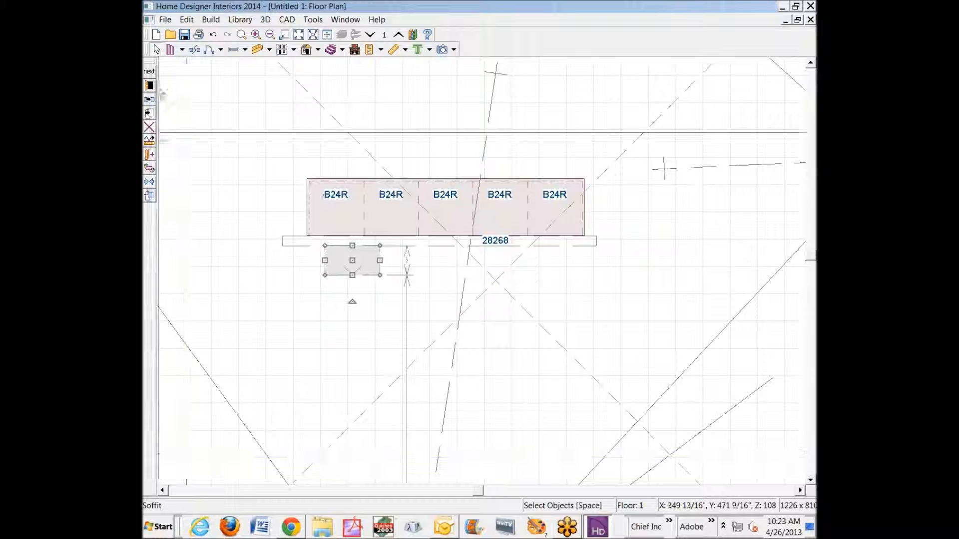
Step: Set the new soffit's floor to bottom to the level of the half wall's top, and its height to 1.5"
{"action": "left_click", "coordinate": [149, 86]}
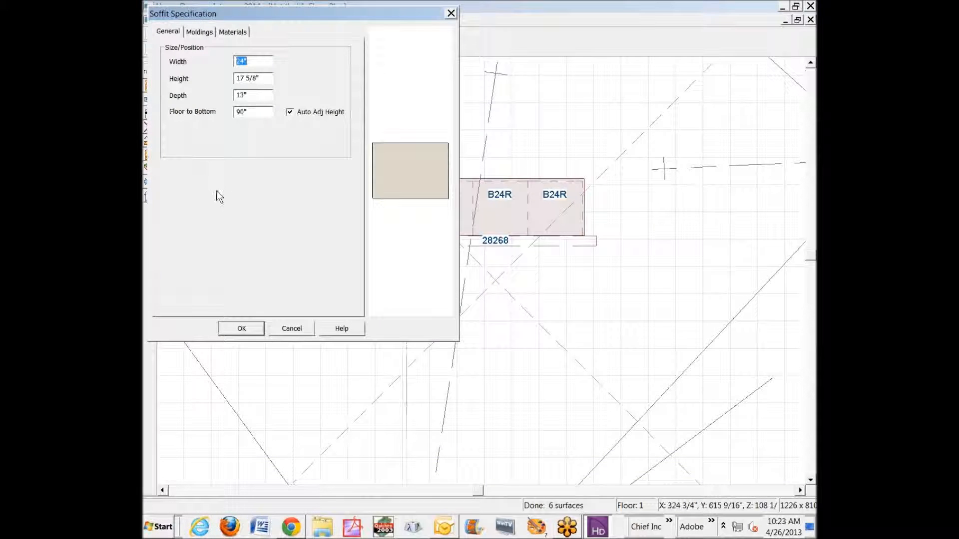
{"action": "left_click", "coordinate": [248, 113]}
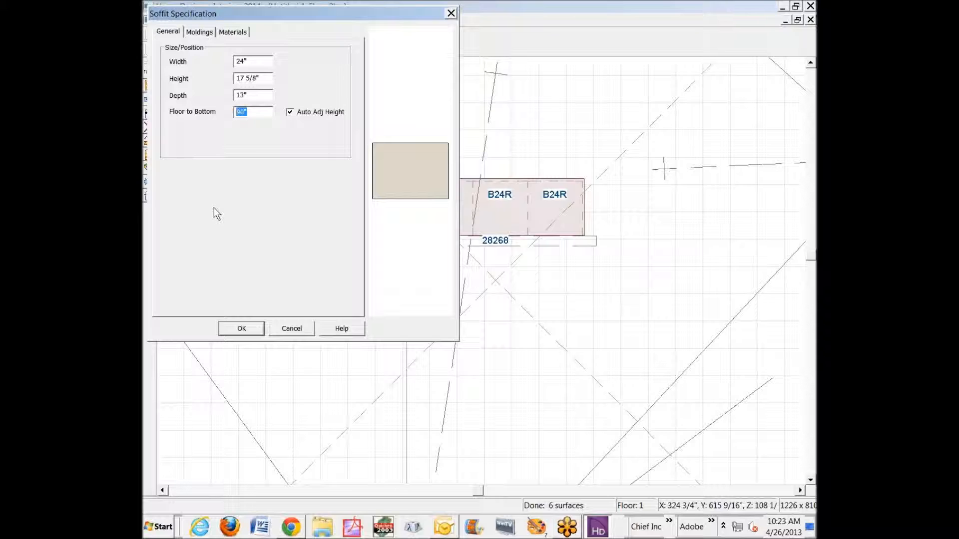
{"action": "type", "text": "42"}
{"action": "left_click_drag", "start_coordinate": [265, 74], "coordinate": [211, 98]}
{"action": "type", "text": "1.5"}
{"action": "left_click", "coordinate": [241, 328]}
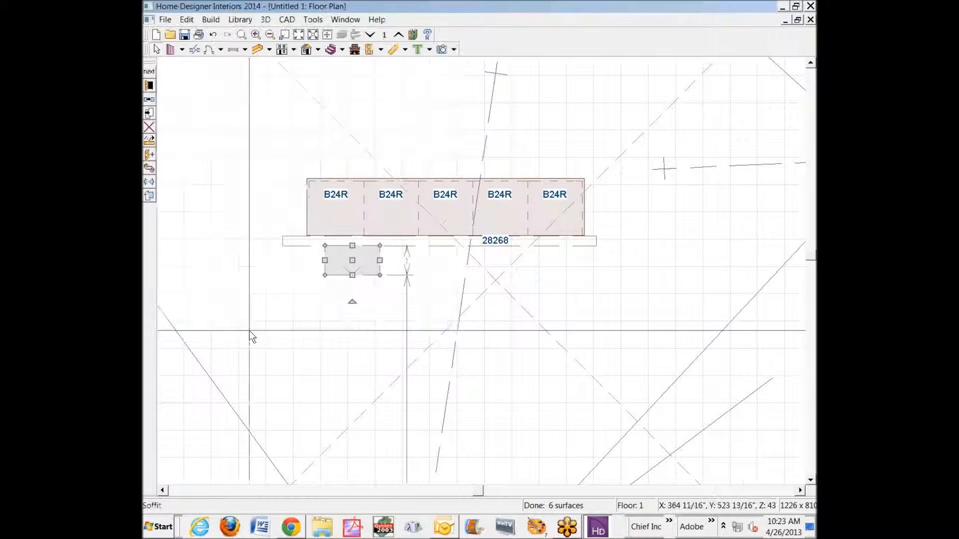
Step: Move the thin soffit onto the half wall's left end so it overhangs the end and both faces
{"action": "mouse_move", "coordinate": [351, 260]}
{"action": "left_mouse_down"}
{"action": "mouse_move", "coordinate": [357, 271]}
{"action": "mouse_move", "coordinate": [353, 239]}
{"action": "mouse_move", "coordinate": [354, 260]}
{"action": "left_mouse_up"}
{"action": "left_click", "coordinate": [352, 274]}
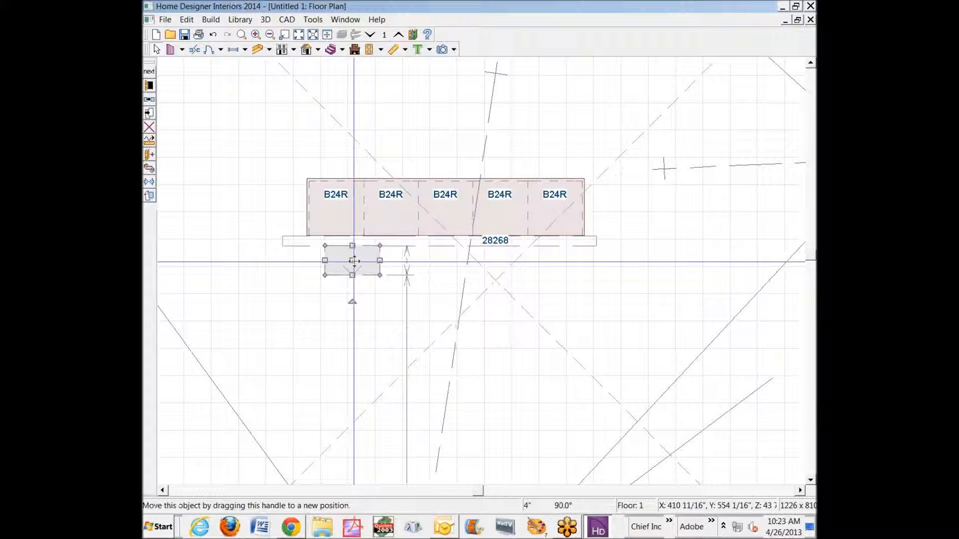
{"action": "left_click_drag", "start_coordinate": [354, 260], "coordinate": [306, 246]}
{"action": "key", "text": "Escape"}
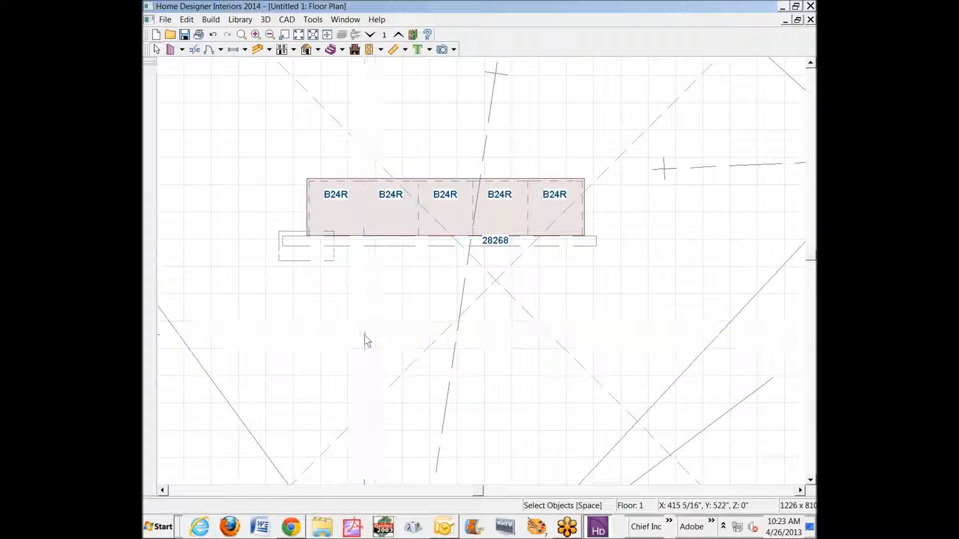
Step: In the first camera view, stretch the thin cap soffit's right end farther along the top of the half wall
{"action": "key", "text": "ctrl+Tab"}
{"action": "scroll", "coordinate": [369, 333], "scroll_direction": "up", "scroll_amount": 7}
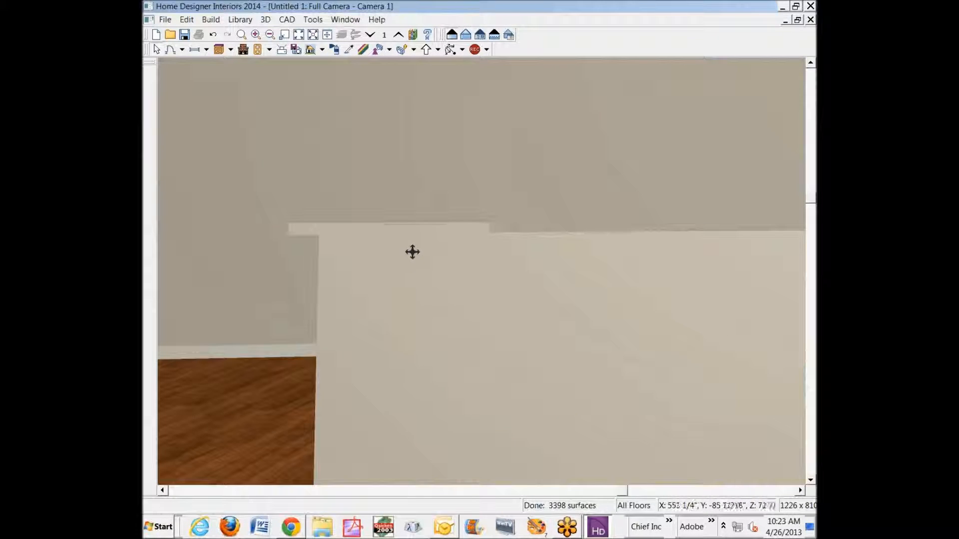
{"action": "left_click", "coordinate": [434, 229]}
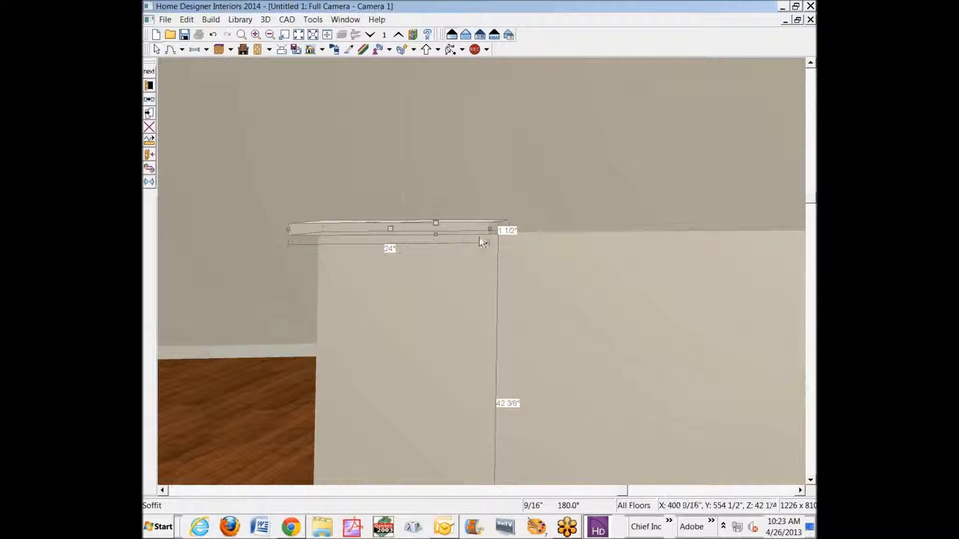
{"action": "left_click_drag", "start_coordinate": [494, 230], "coordinate": [708, 234]}
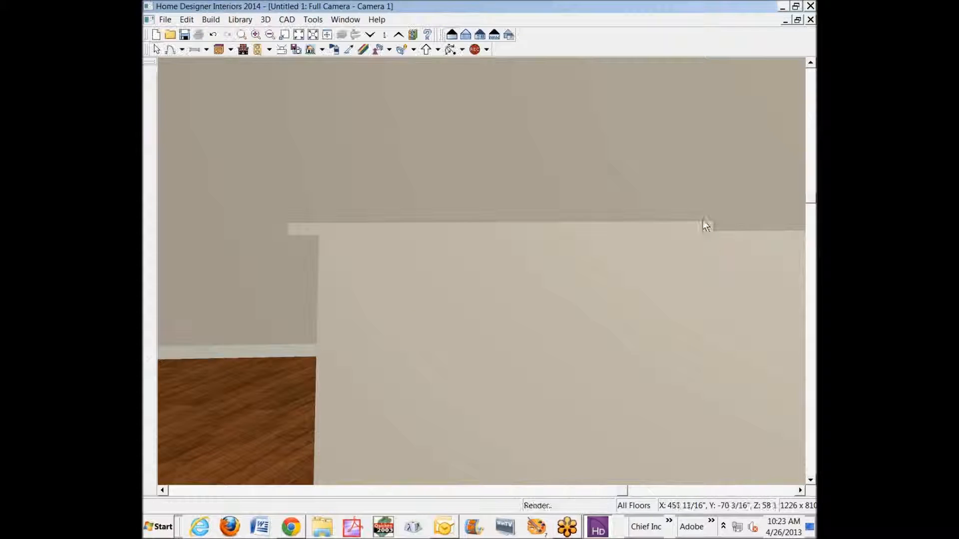
Step: Add the CA-64 base molding from the core catalog to the half wall, with its vertical offset measured from the bottom
{"action": "scroll", "coordinate": [699, 237], "scroll_direction": "down", "scroll_amount": 4}
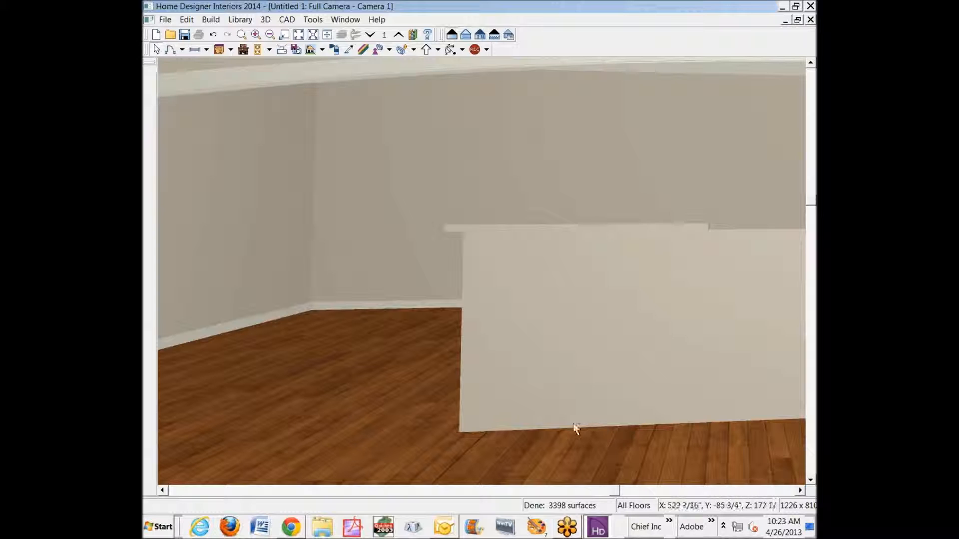
{"action": "right_click", "coordinate": [580, 400]}
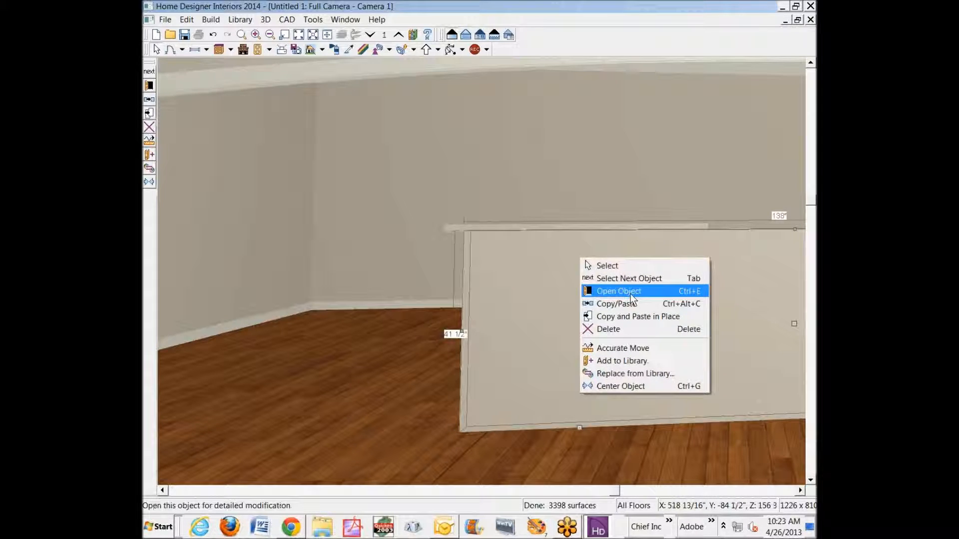
{"action": "left_click", "coordinate": [620, 291]}
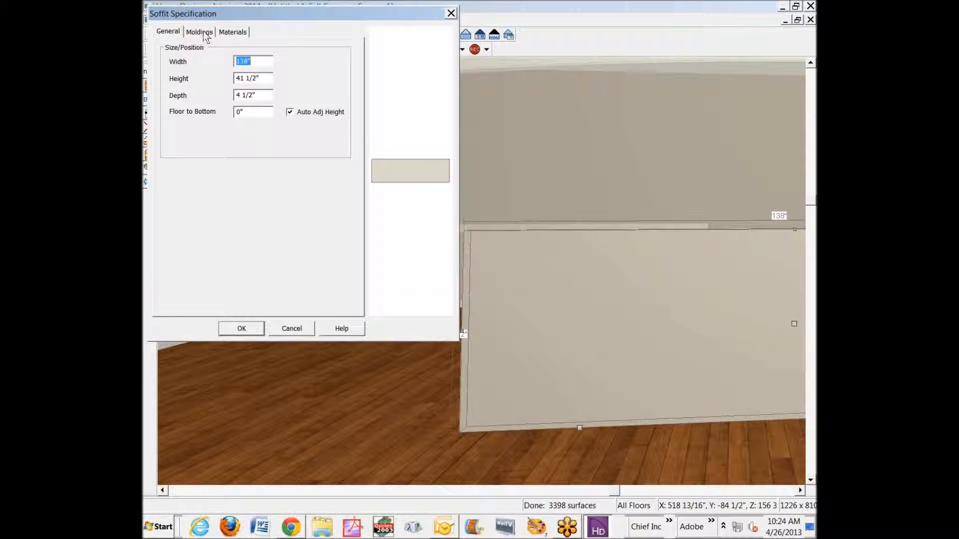
{"action": "left_click", "coordinate": [199, 32]}
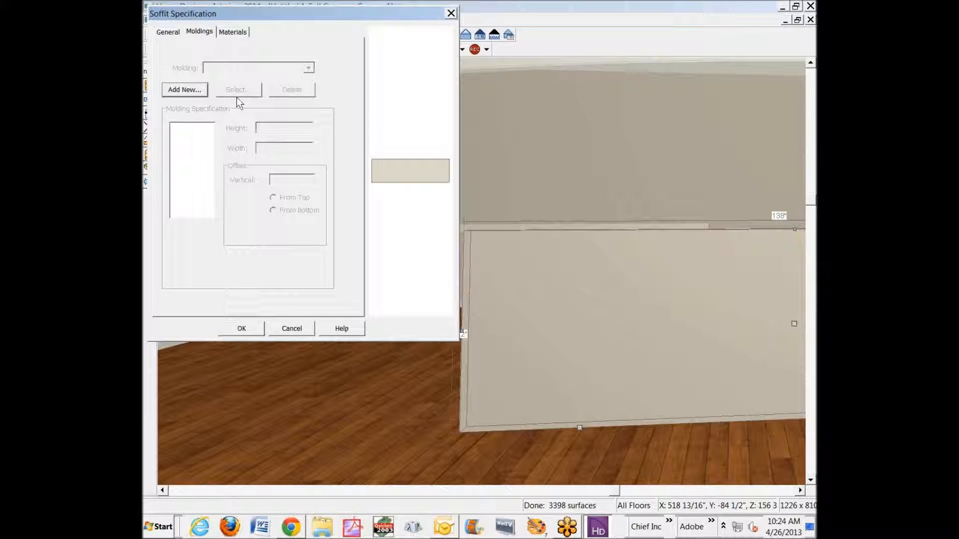
{"action": "left_click", "coordinate": [186, 91]}
{"action": "left_click", "coordinate": [175, 125]}
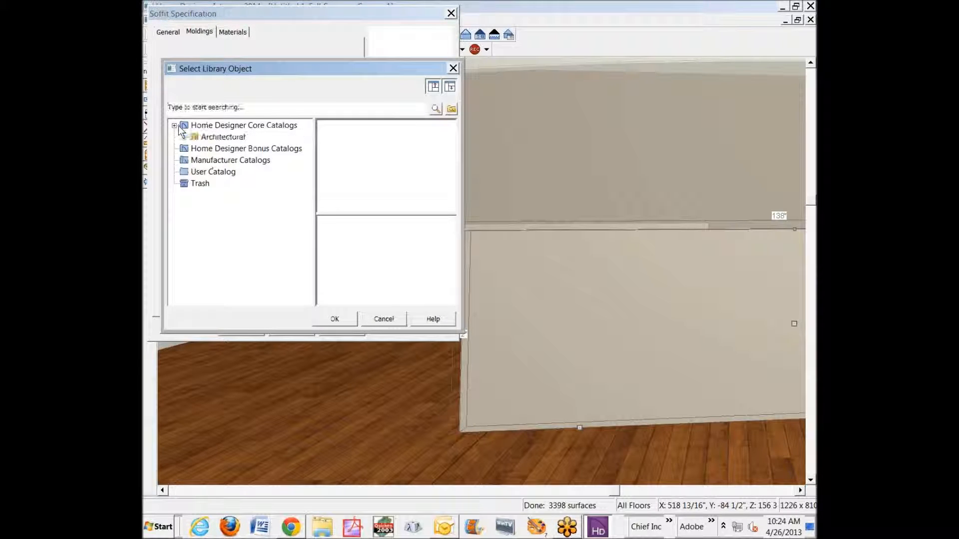
{"action": "left_click", "coordinate": [185, 137]}
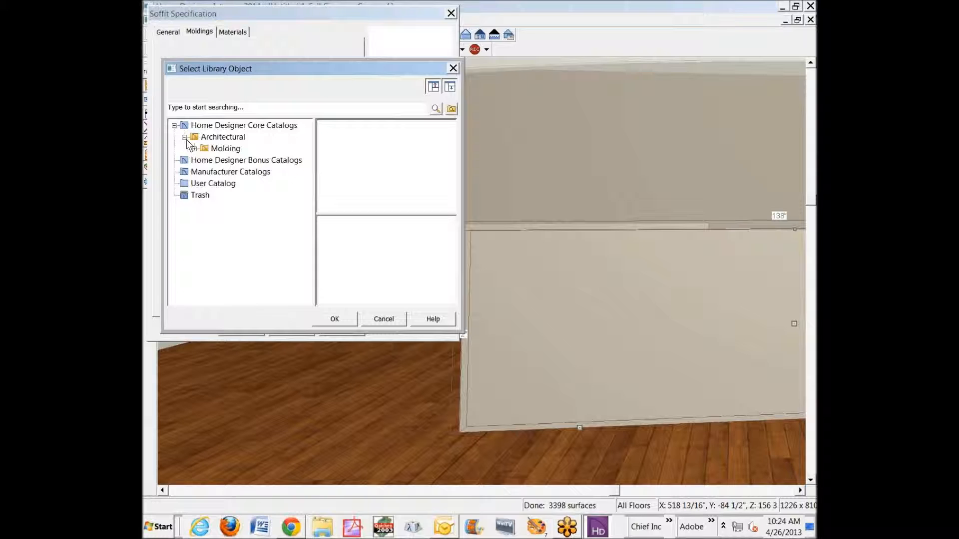
{"action": "left_click", "coordinate": [195, 149]}
{"action": "left_click", "coordinate": [226, 160]}
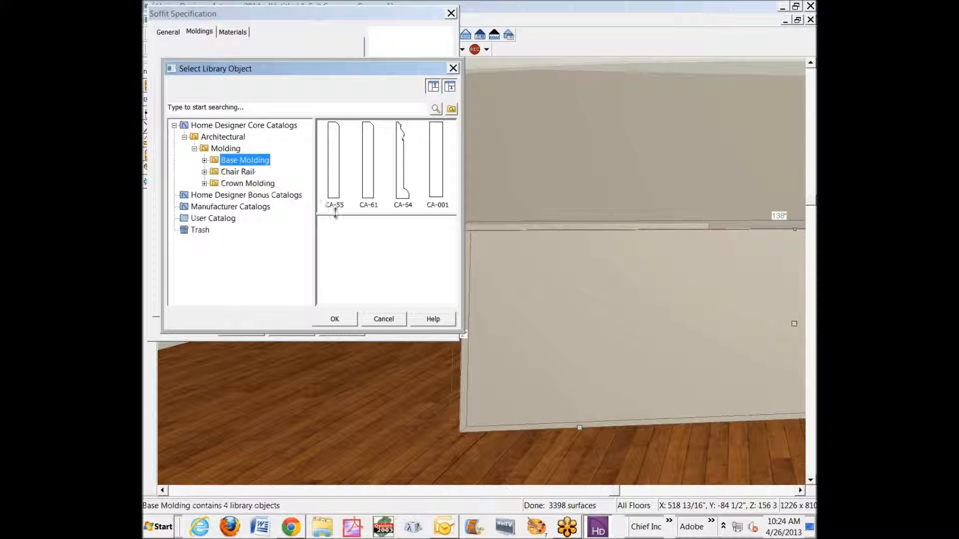
{"action": "left_click", "coordinate": [397, 175]}
{"action": "left_click", "coordinate": [334, 319]}
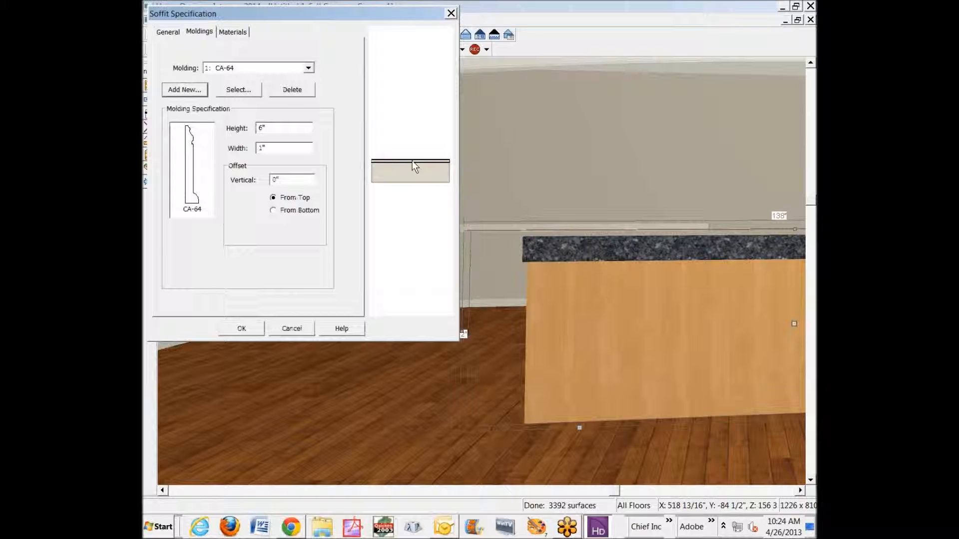
{"action": "left_click", "coordinate": [274, 212]}
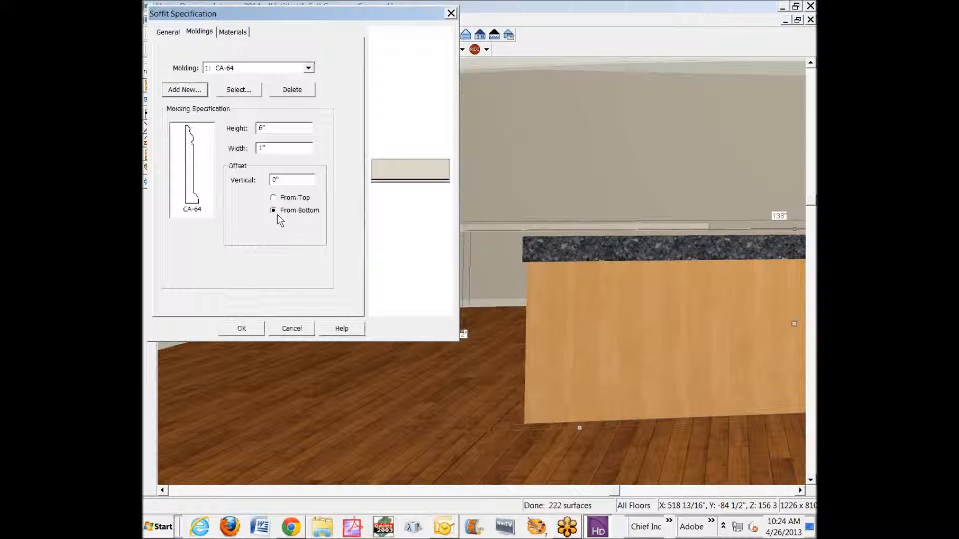
{"action": "left_click", "coordinate": [255, 328]}
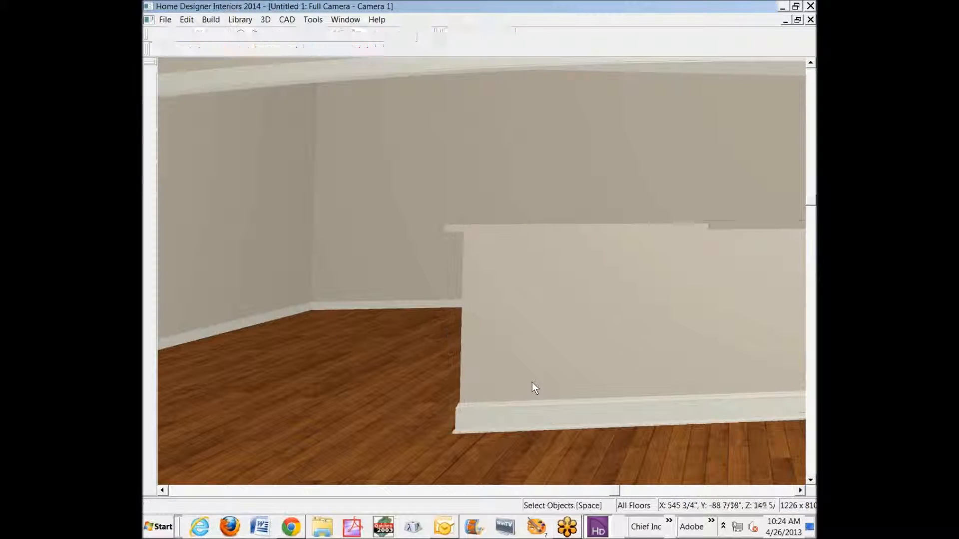
Step: Change the thin cap soffit's material to Granite(brown) from the Browns group of granite stone materials
{"action": "left_click", "coordinate": [470, 229]}
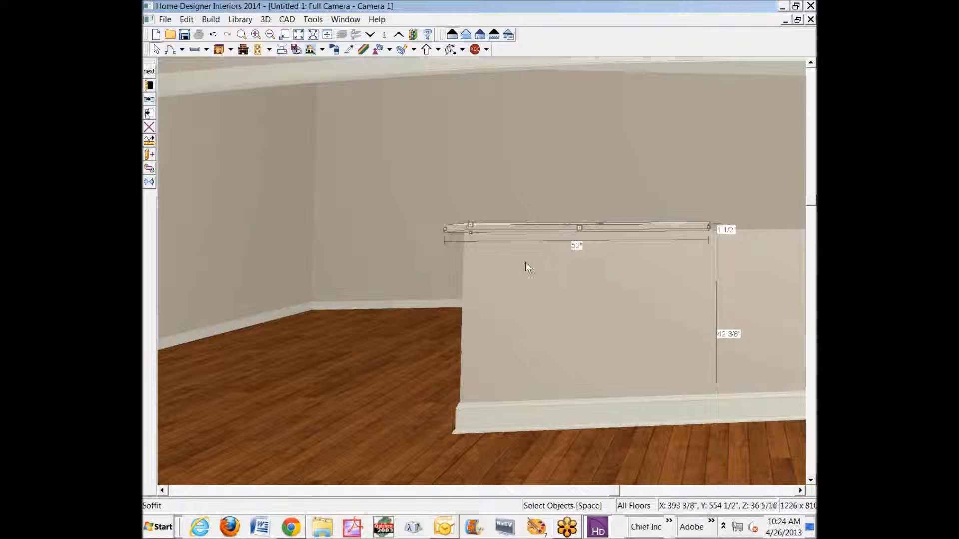
{"action": "left_click", "coordinate": [149, 85]}
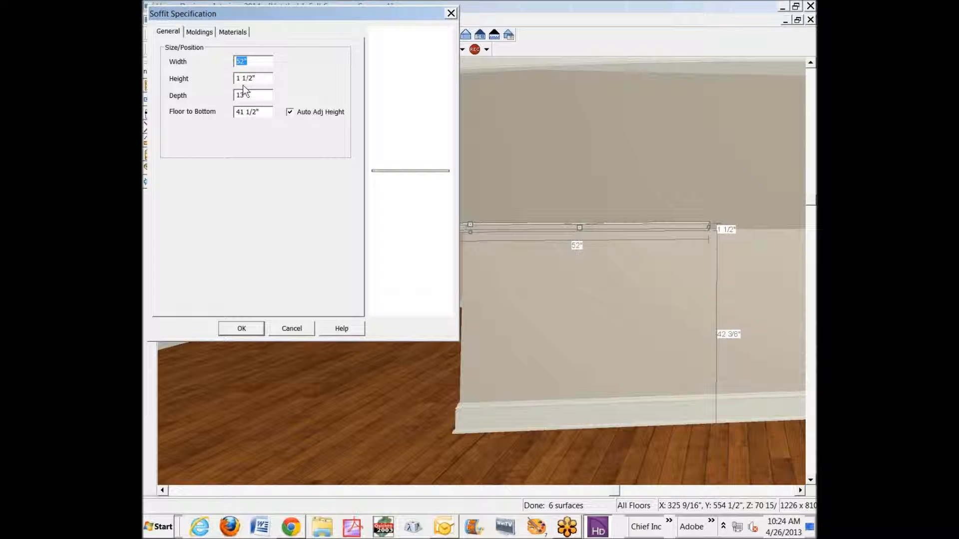
{"action": "left_click", "coordinate": [227, 33]}
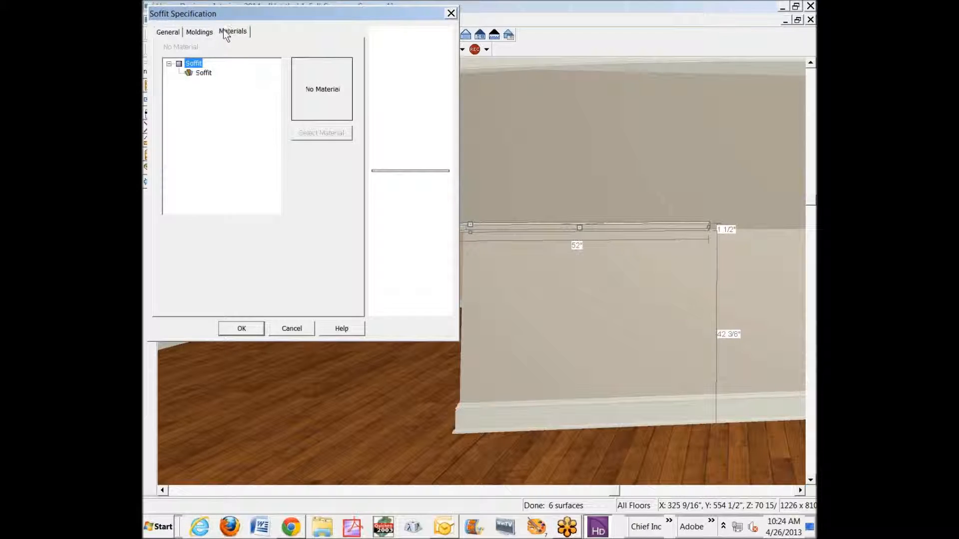
{"action": "left_click", "coordinate": [201, 74]}
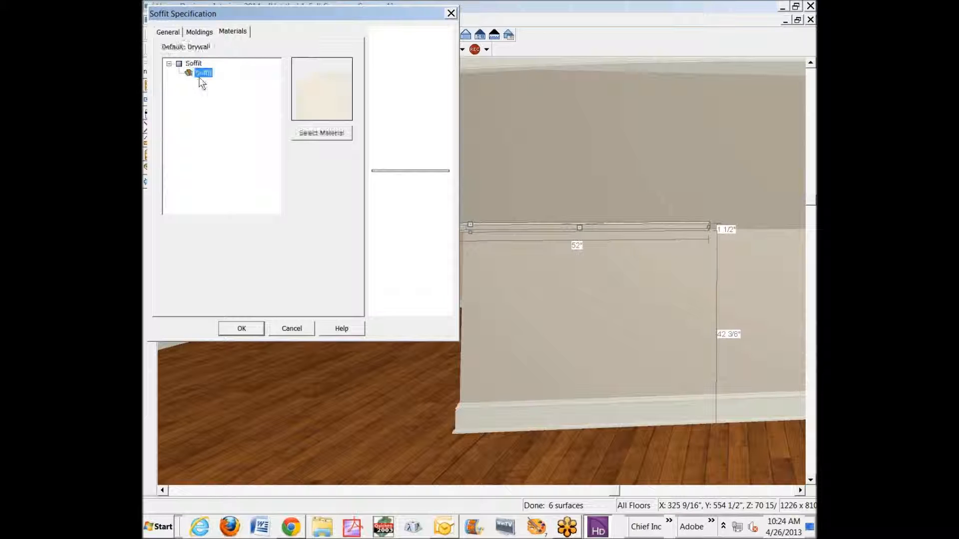
{"action": "left_click", "coordinate": [305, 134]}
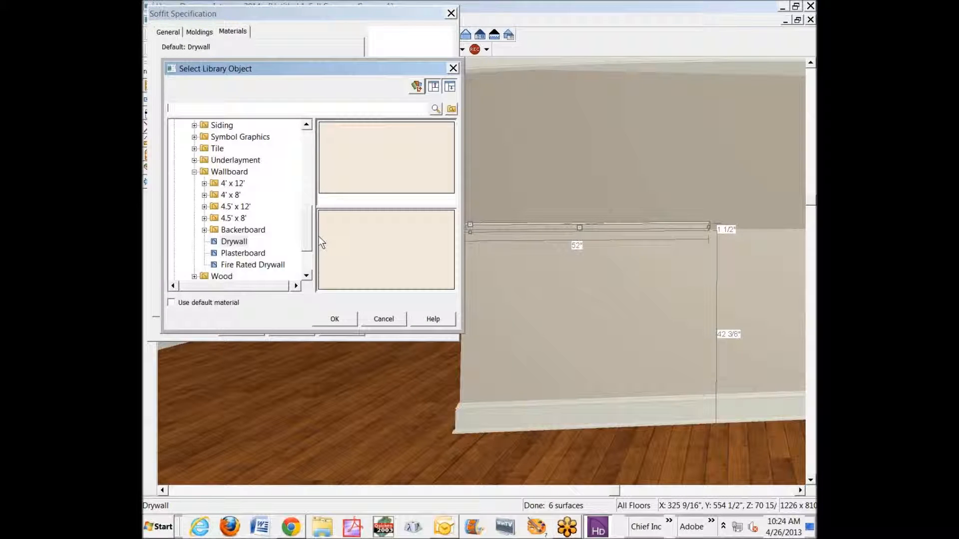
{"action": "left_click_drag", "start_coordinate": [305, 230], "coordinate": [305, 200]}
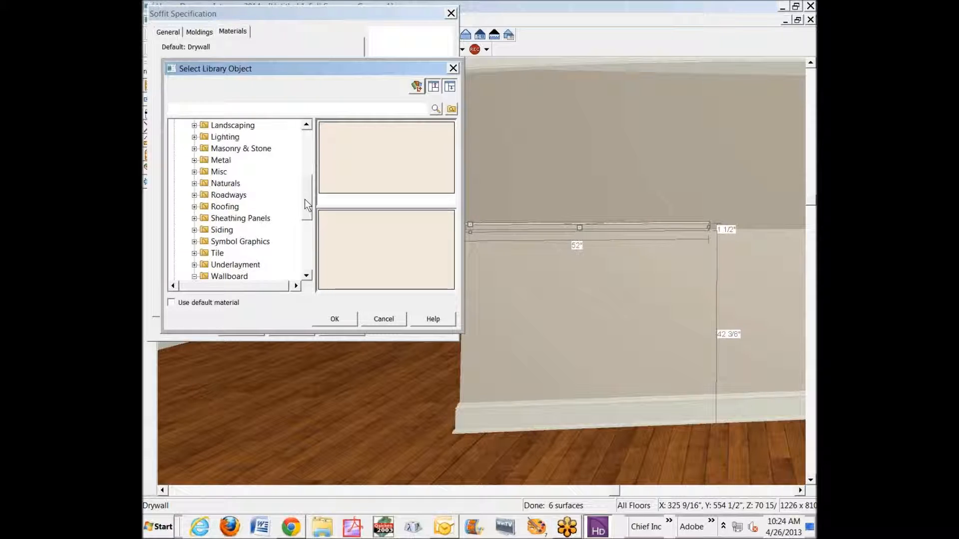
{"action": "left_click", "coordinate": [194, 148]}
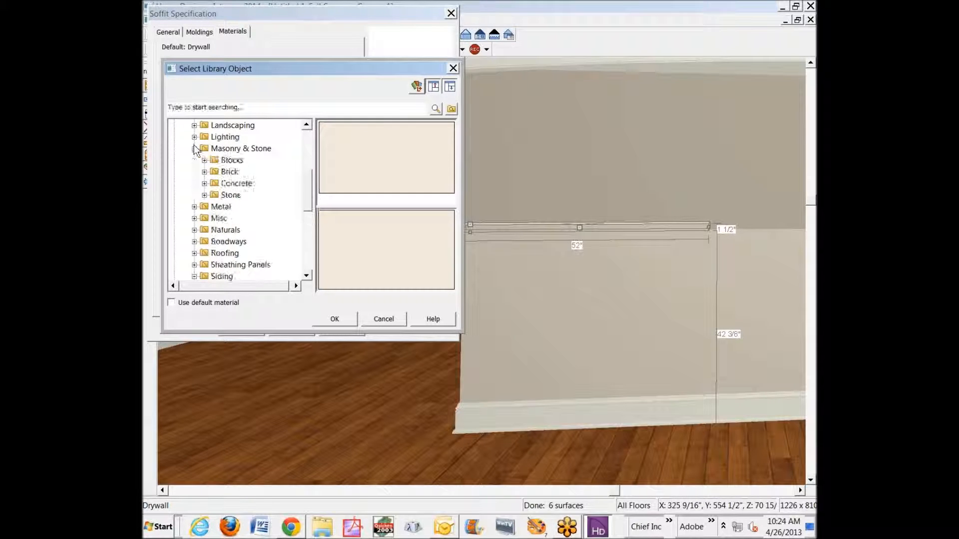
{"action": "left_click", "coordinate": [204, 194]}
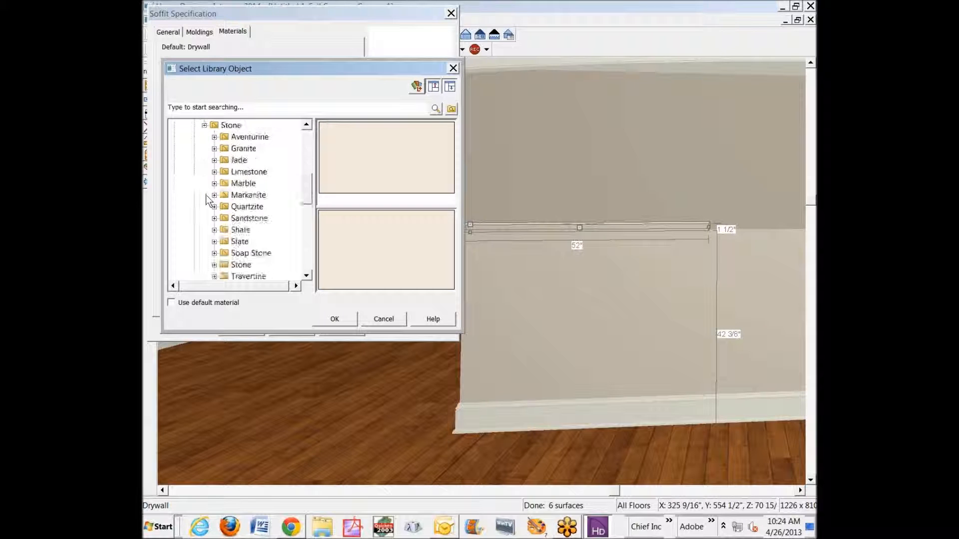
{"action": "left_click", "coordinate": [236, 150]}
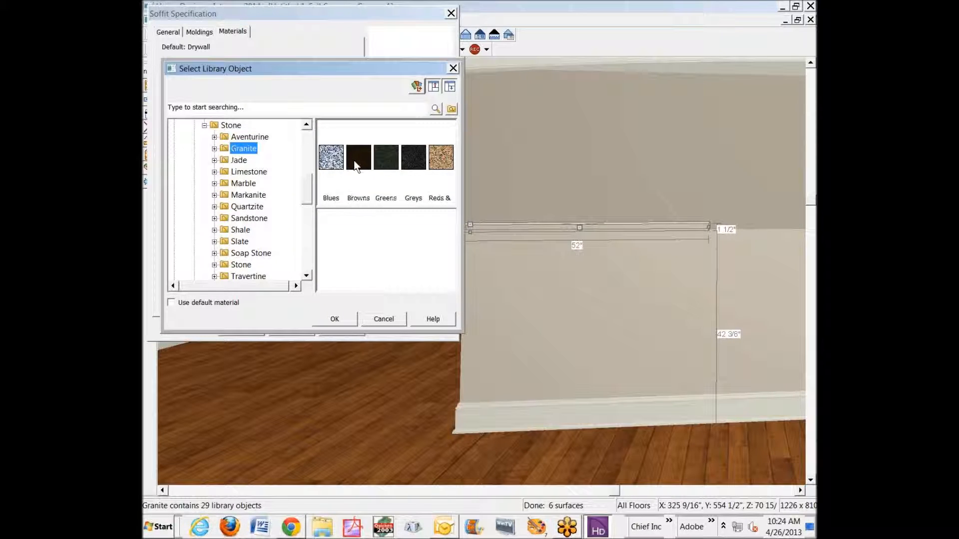
{"action": "double_click", "coordinate": [361, 161]}
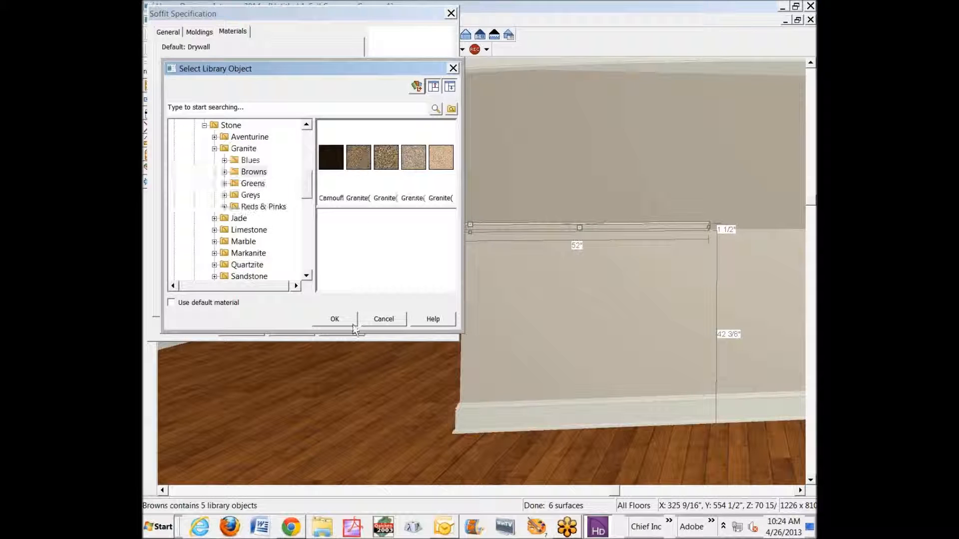
{"action": "left_click", "coordinate": [348, 157]}
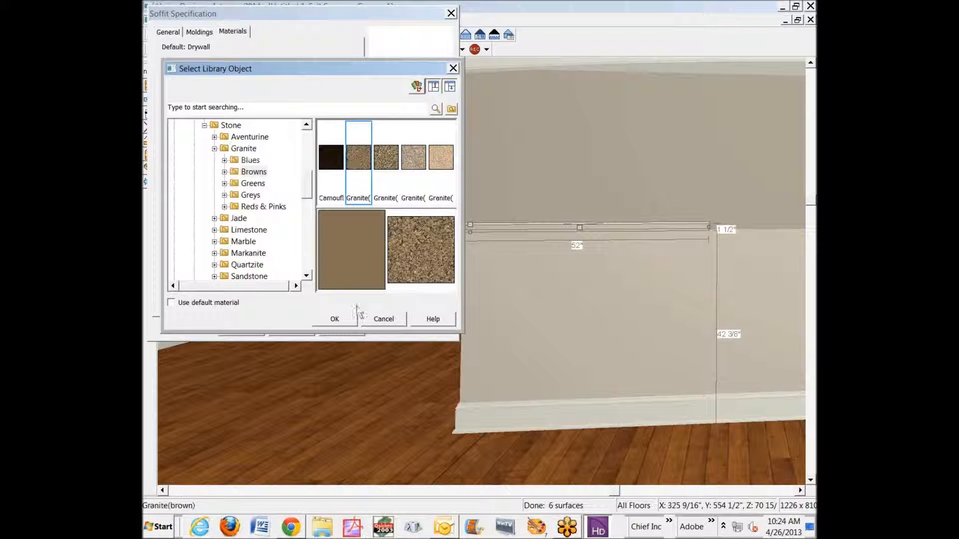
{"action": "left_click", "coordinate": [348, 320]}
{"action": "left_click", "coordinate": [242, 323]}
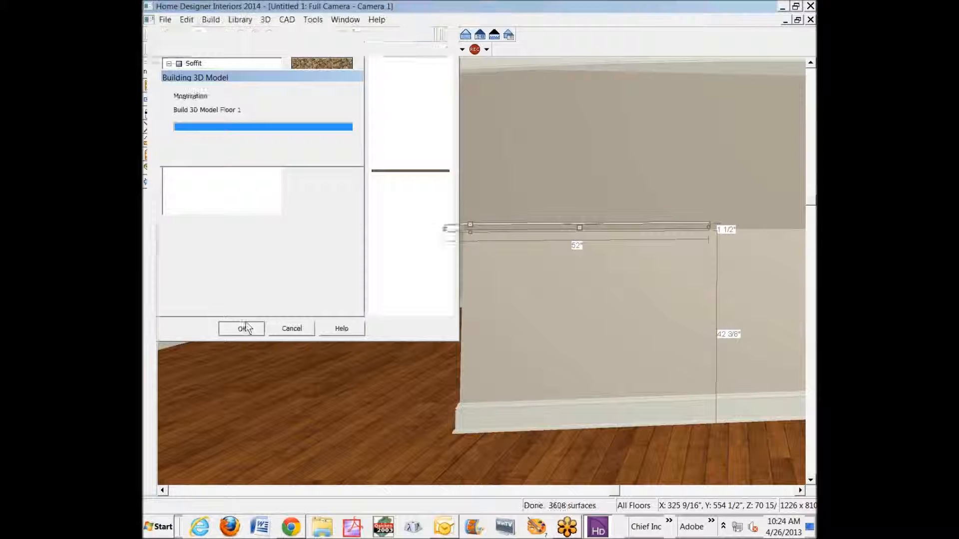
{"action": "key", "text": "space"}
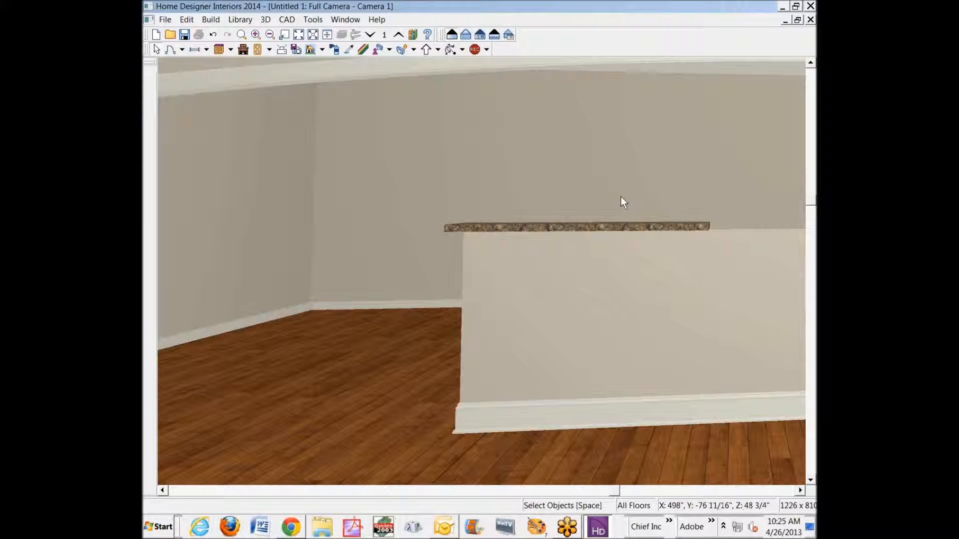
Step: Return to the floor plan and place a standard base cabinet just below the half wall, opposite the existing cabinet run
{"action": "left_click", "coordinate": [810, 20]}
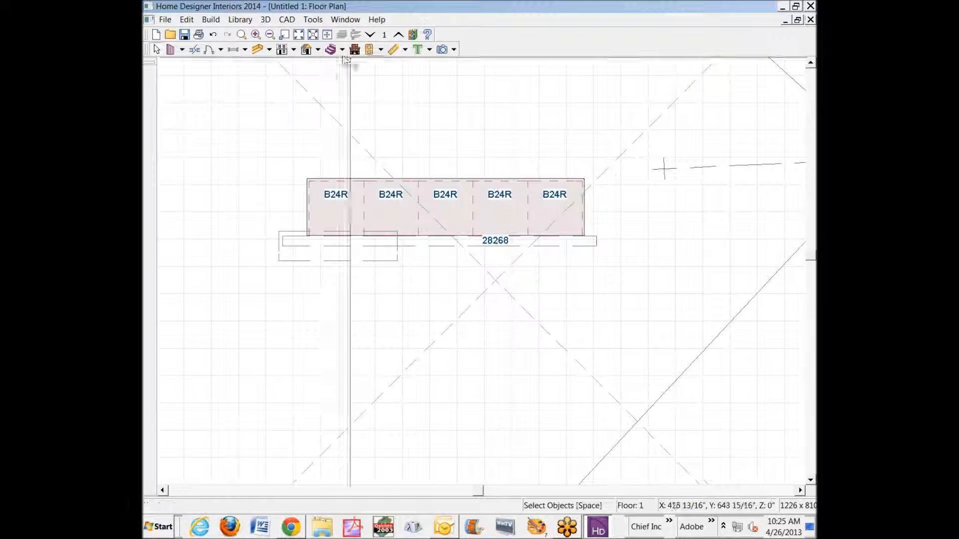
{"action": "left_click", "coordinate": [269, 50]}
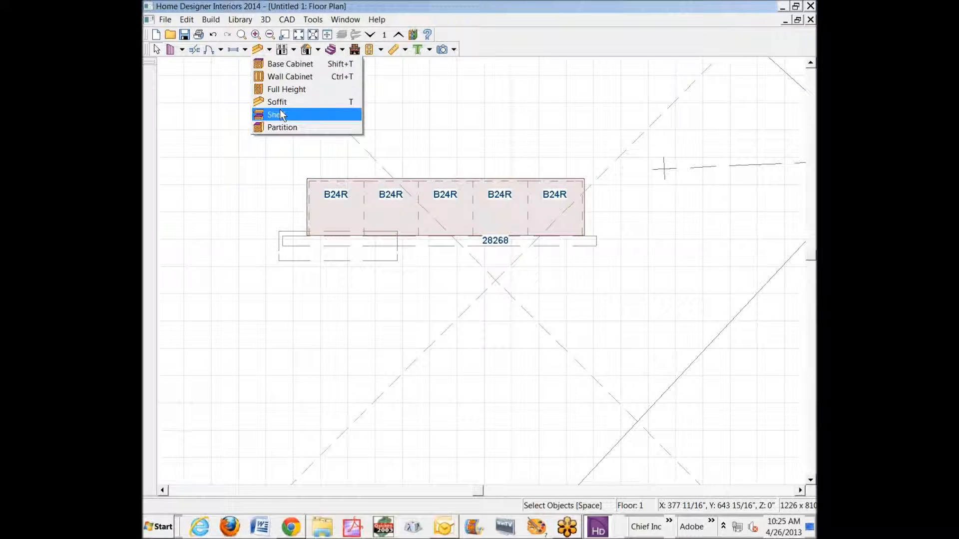
{"action": "left_click", "coordinate": [299, 63]}
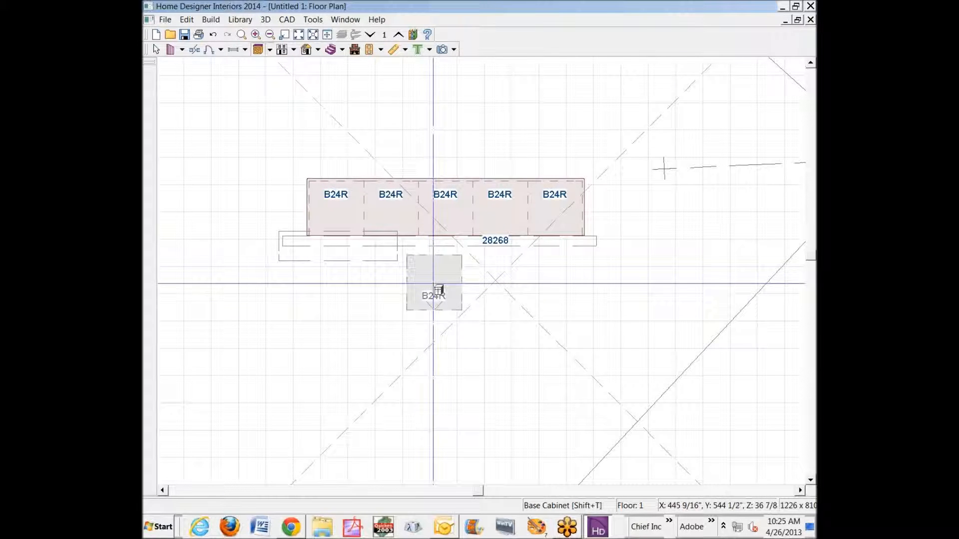
{"action": "key", "text": "space"}
{"action": "left_click", "coordinate": [442, 279]}
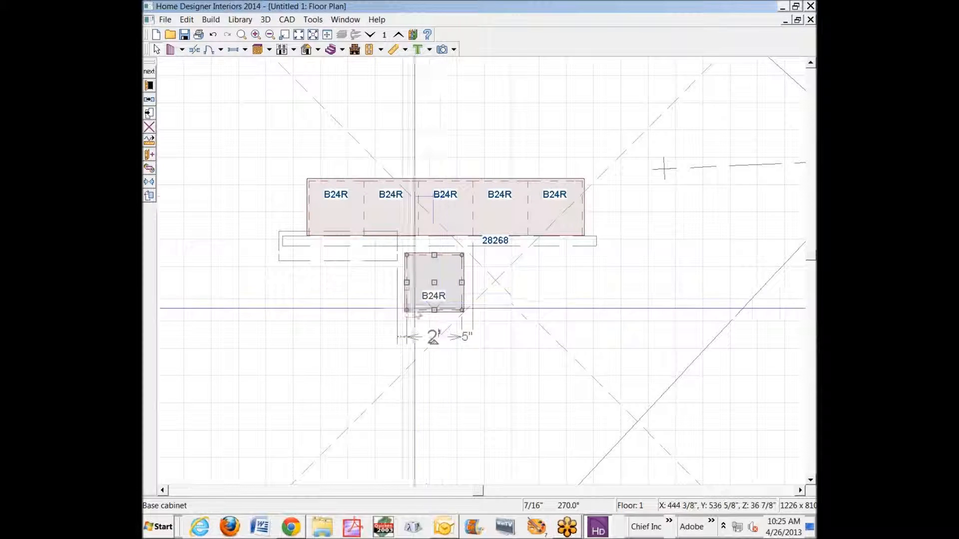
Step: Set the newly placed base cabinet's height to 42" and remove the door and the drawer from its front
{"action": "left_click", "coordinate": [151, 89]}
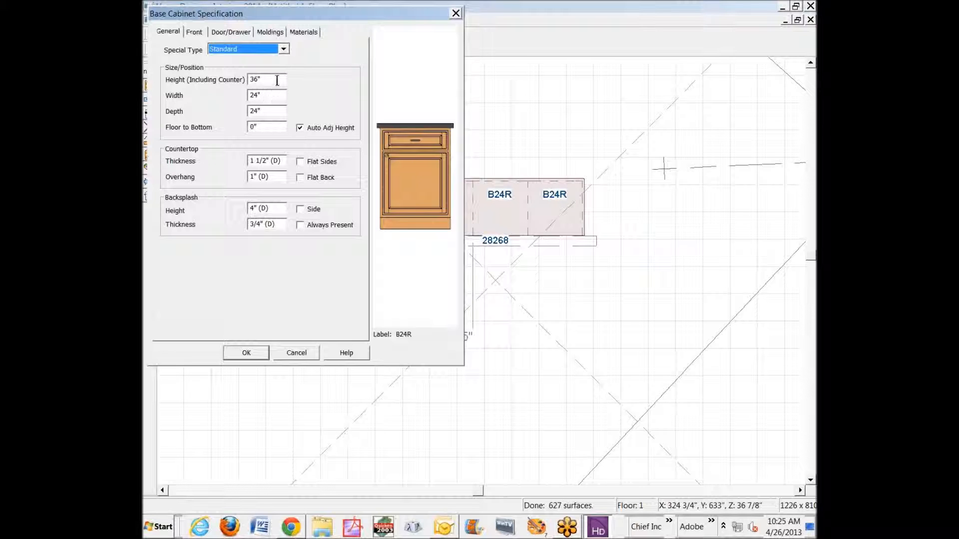
{"action": "key", "text": "Tab"}
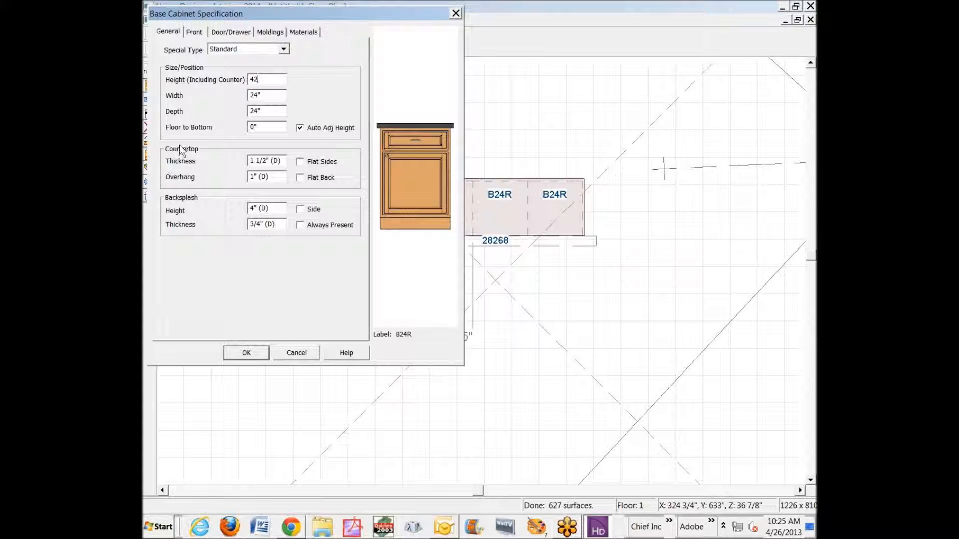
{"action": "left_click", "coordinate": [413, 189]}
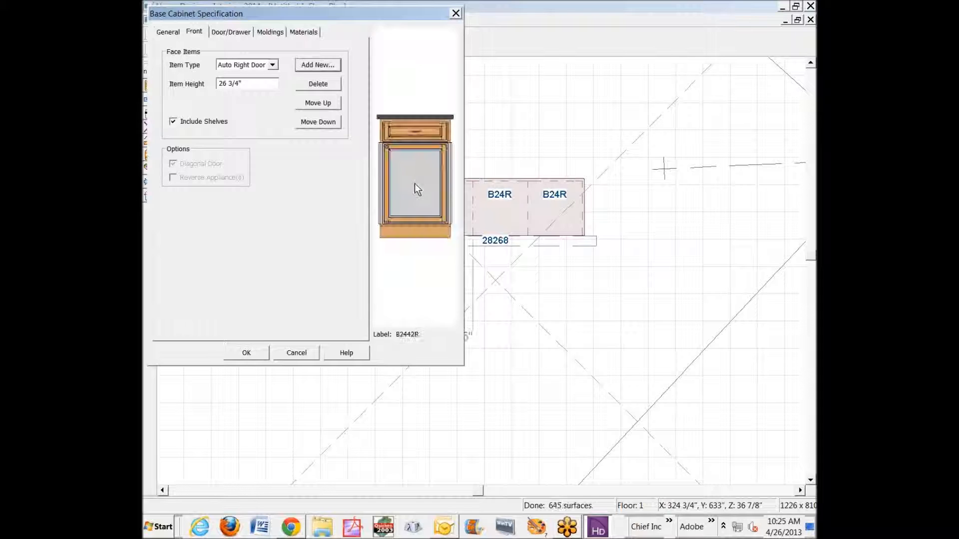
{"action": "left_click", "coordinate": [330, 84]}
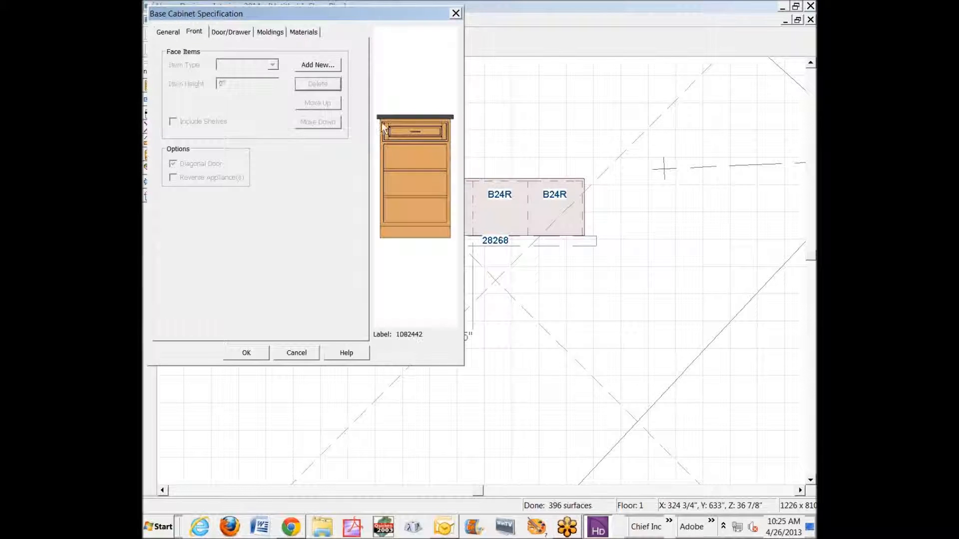
{"action": "left_click", "coordinate": [414, 130]}
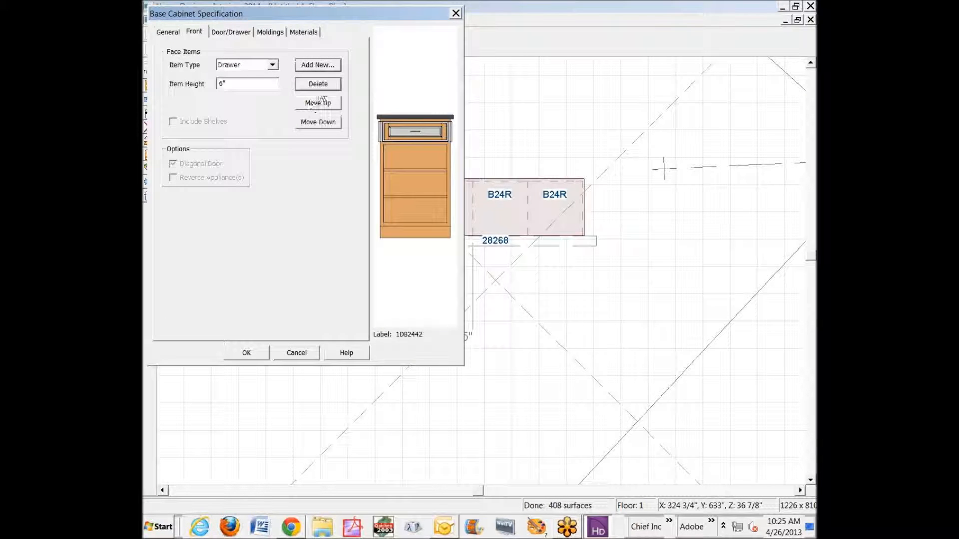
{"action": "left_click", "coordinate": [325, 84]}
Step: Change the cabinet front's remaining opening to a Blank Area
{"action": "left_click", "coordinate": [411, 163]}
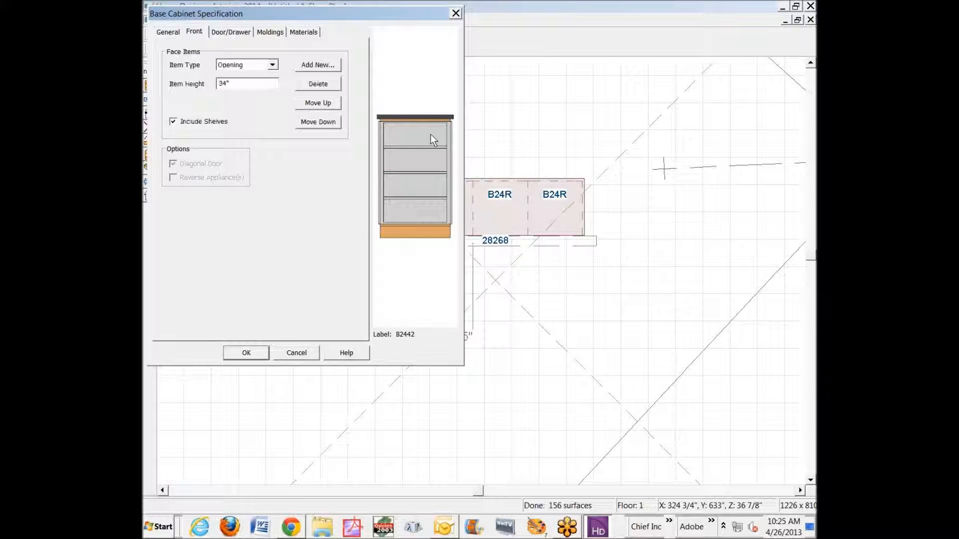
{"action": "left_click", "coordinate": [272, 64]}
{"action": "left_click", "coordinate": [263, 74]}
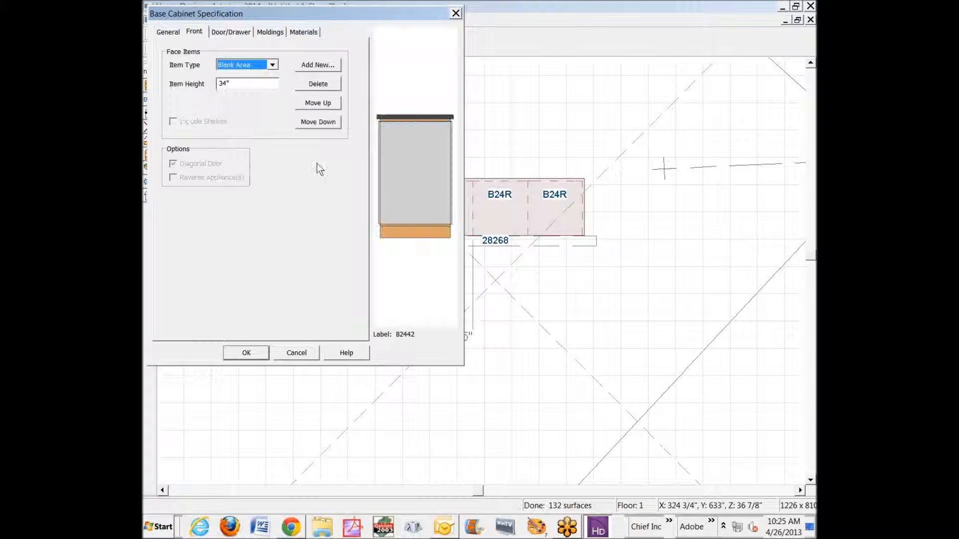
Step: Set the cabinet's backsplash height and thickness to 0", and its floor-to-bottom distance to 40.5"
{"action": "left_click", "coordinate": [168, 32]}
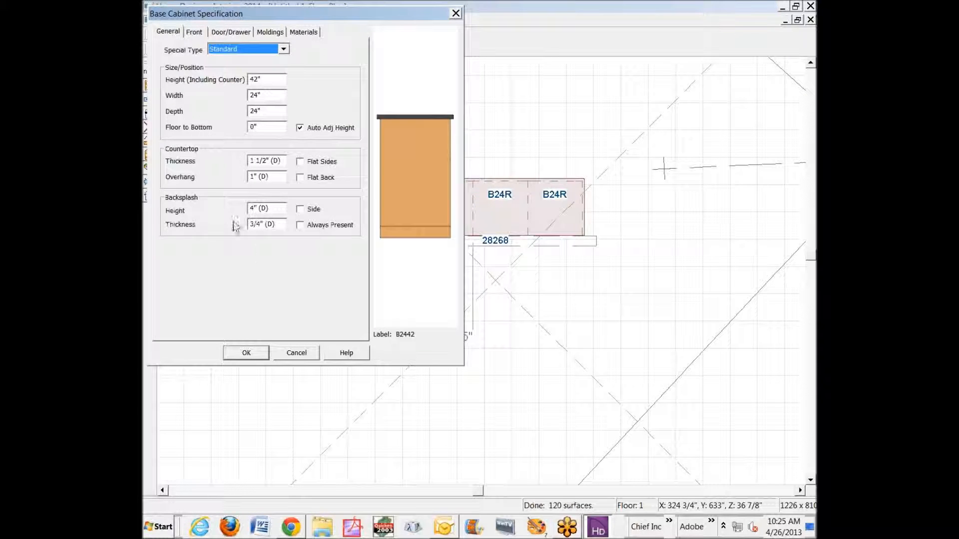
{"action": "left_click", "coordinate": [267, 208]}
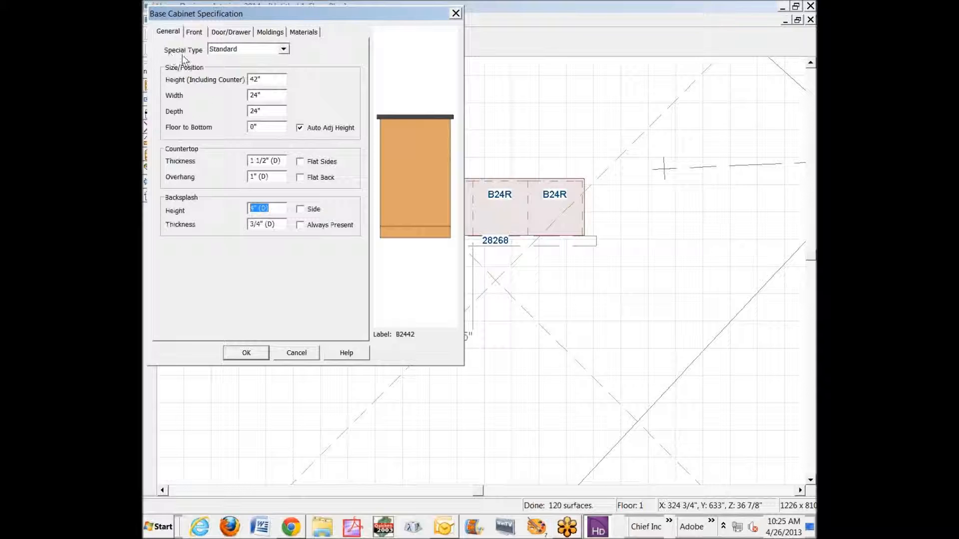
{"action": "type", "text": "0"}
{"action": "left_click", "coordinate": [282, 225]}
{"action": "type", "text": "0"}
{"action": "left_click_drag", "start_coordinate": [285, 226], "coordinate": [227, 227]}
{"action": "type", "text": "0"}
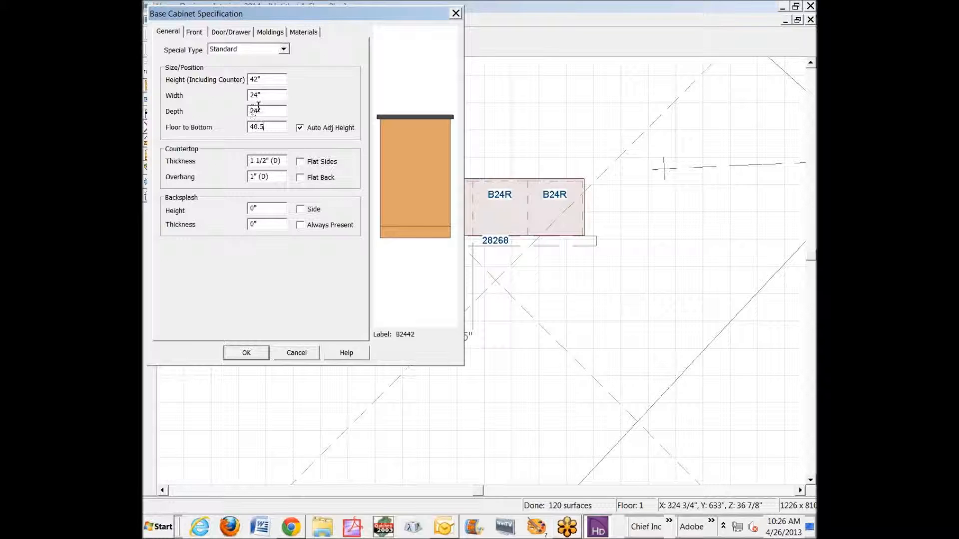
Step: Try overall heights of 1.5" and 3", counter included, for the raised cabinet
{"action": "left_click", "coordinate": [272, 76]}
{"action": "type", "text": "1.5"}
{"action": "key", "text": "Tab"}
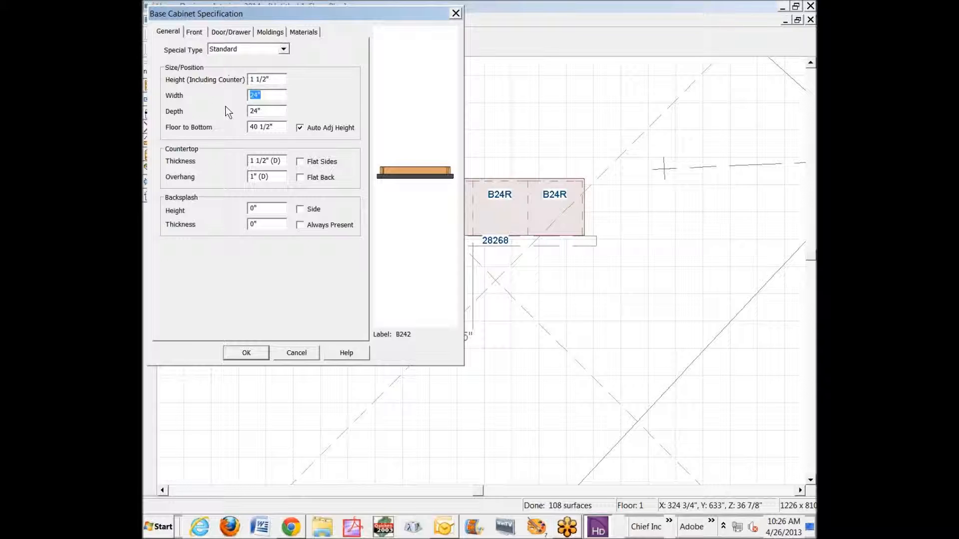
{"action": "triple_click", "coordinate": [272, 79]}
{"action": "type", "text": "3"}
{"action": "key", "text": "Tab"}
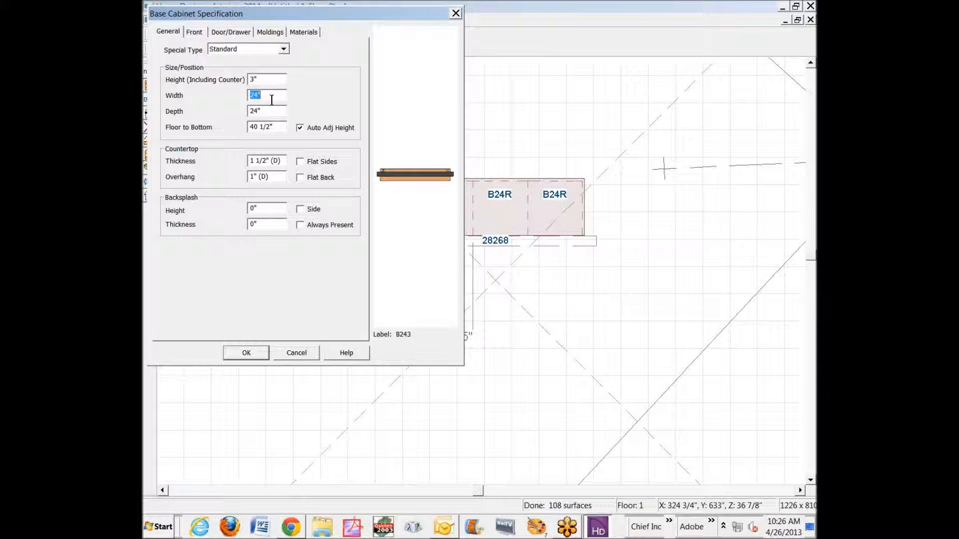
Step: Set the raised cabinet's height to 5", adjust its floor-to-bottom distance, and apply the specification
{"action": "left_click_drag", "start_coordinate": [269, 82], "coordinate": [225, 84]}
{"action": "type", "text": "5"}
{"action": "key", "text": "Tab"}
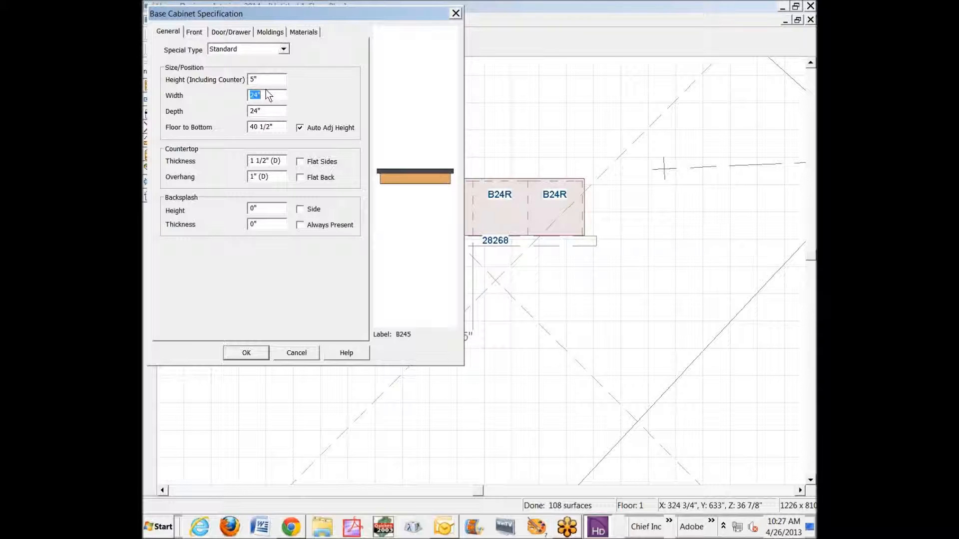
{"action": "left_click", "coordinate": [274, 126]}
{"action": "type", "text": "24"}
{"action": "left_click", "coordinate": [262, 354]}
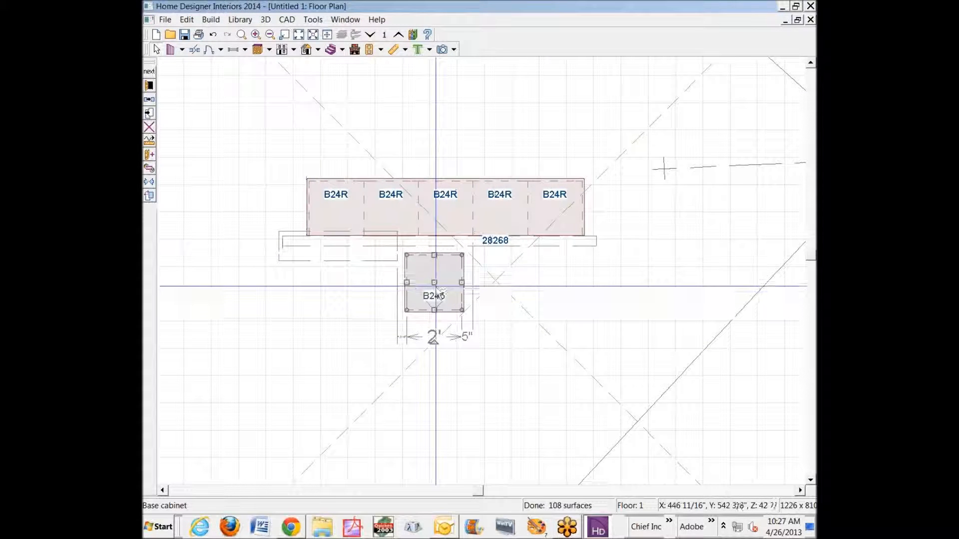
Step: Move the raised cabinet onto the half wall's right end and stretch it along the wall, checking the fit in the camera view
{"action": "left_click_drag", "start_coordinate": [436, 283], "coordinate": [575, 250]}
{"action": "left_click", "coordinate": [602, 303]}
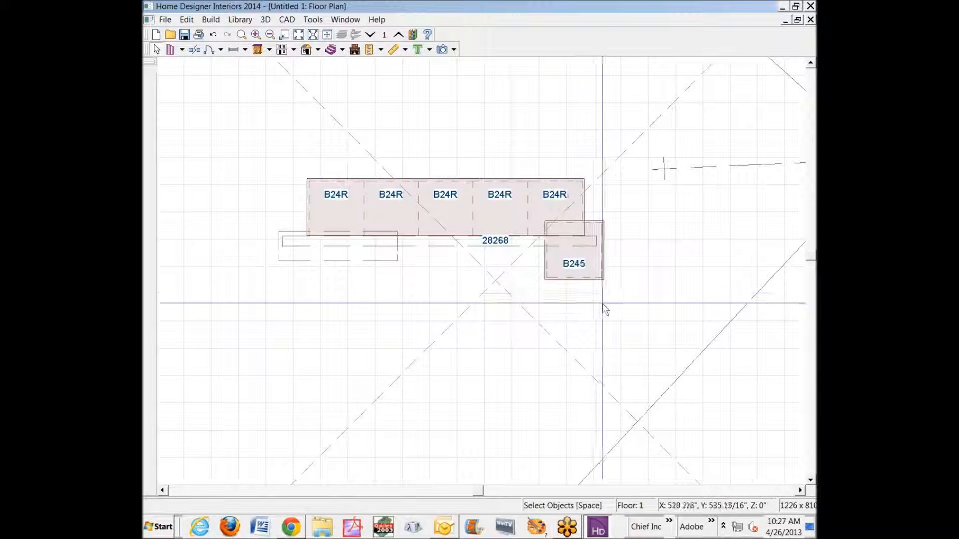
{"action": "key", "text": "ctrl+Tab"}
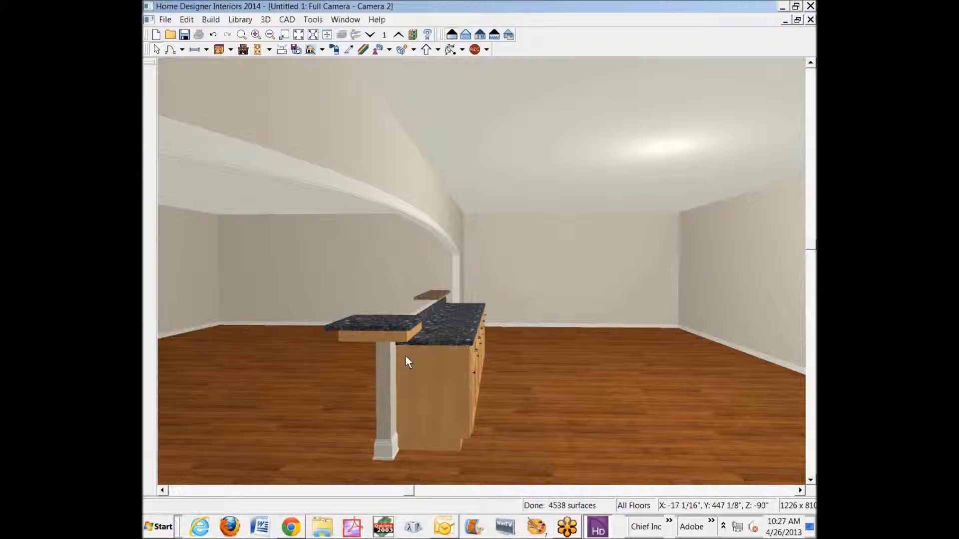
{"action": "key", "text": "ctrl+Tab"}
{"action": "left_click", "coordinate": [552, 270]}
{"action": "left_click_drag", "start_coordinate": [552, 270], "coordinate": [395, 312]}
{"action": "key", "text": "ctrl+Tab"}
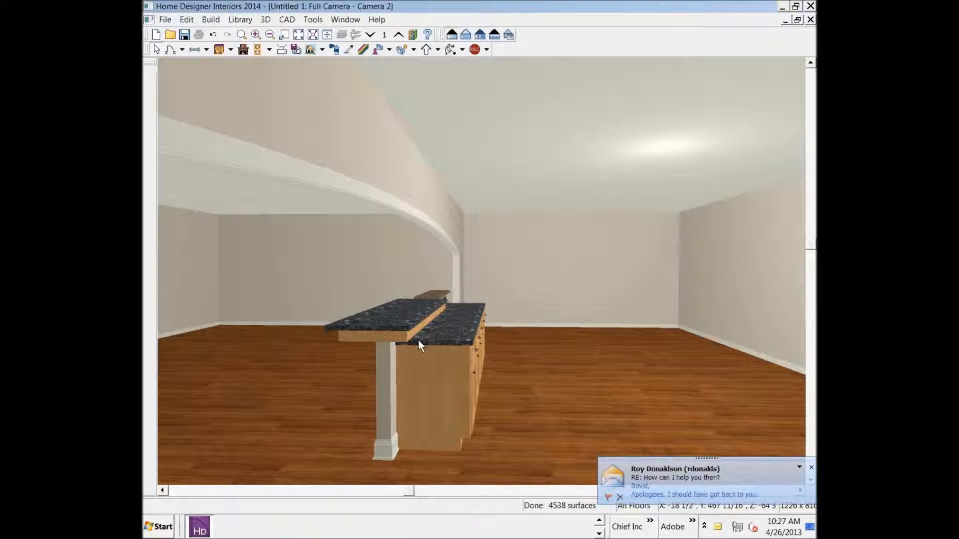
Step: Delete the raised cabinet in the camera view and stretch the short brown soffit cap forward over the half wall's near end
{"action": "left_click", "coordinate": [352, 330]}
{"action": "key", "text": "Delete"}
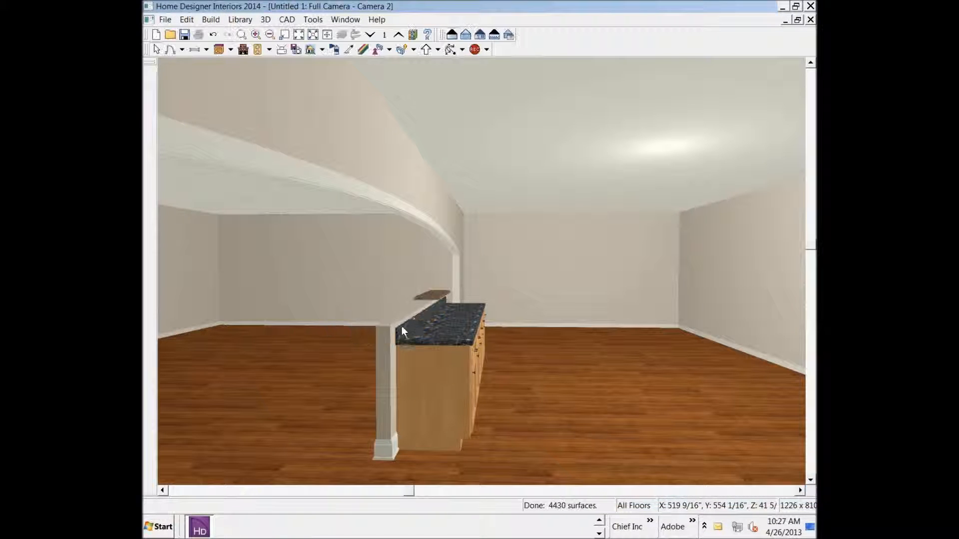
{"action": "left_click", "coordinate": [429, 291]}
{"action": "left_click", "coordinate": [432, 297]}
{"action": "left_click_drag", "start_coordinate": [425, 298], "coordinate": [353, 324]}
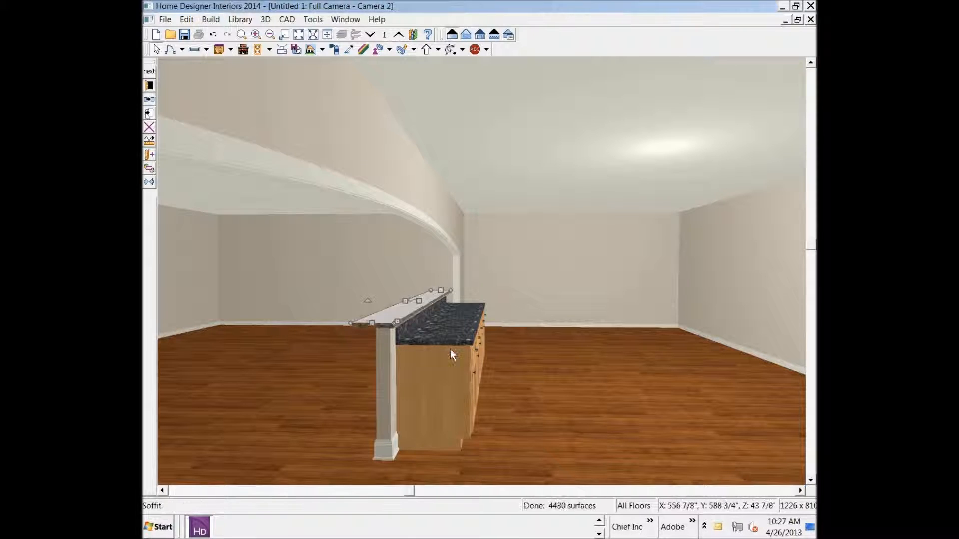
{"action": "key", "text": "Escape"}
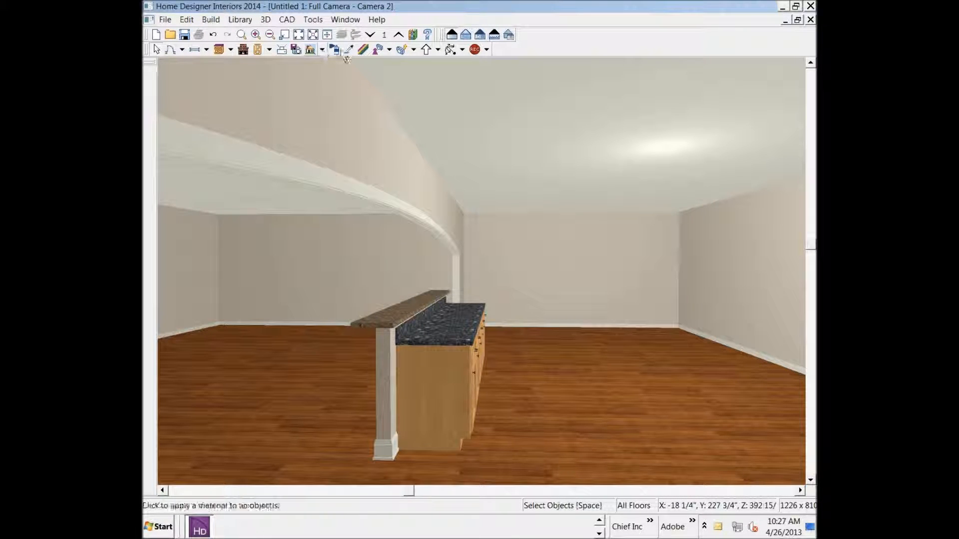
Step: Paint the soffit cap with the Granite(charcoal) material sampled from the base cabinets' countertop
{"action": "left_click", "coordinate": [348, 49]}
{"action": "left_click", "coordinate": [436, 311]}
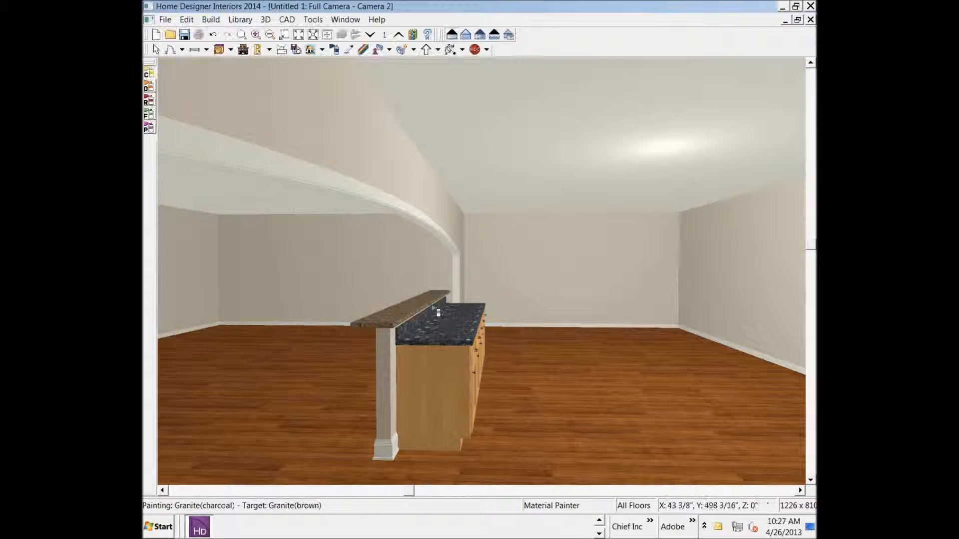
{"action": "left_click", "coordinate": [429, 309]}
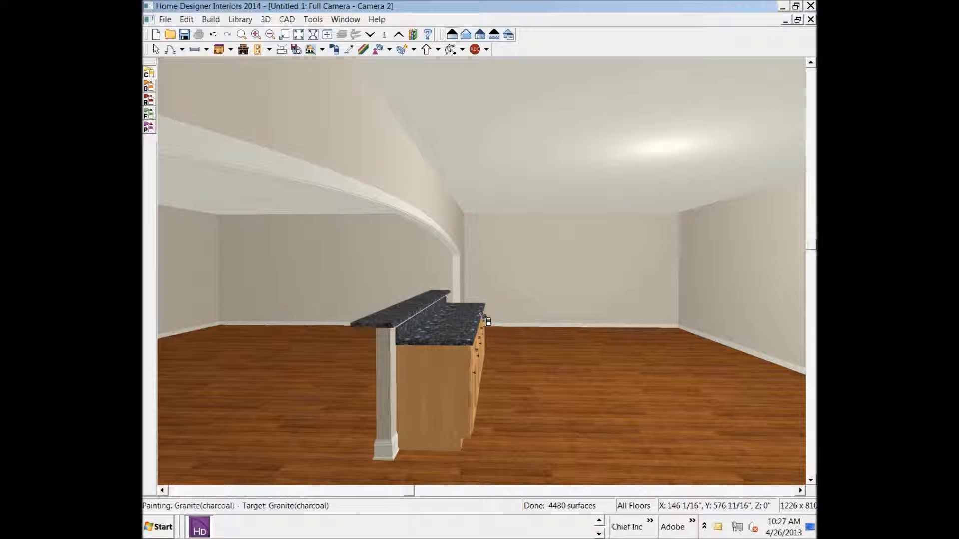
{"action": "key", "text": "space"}
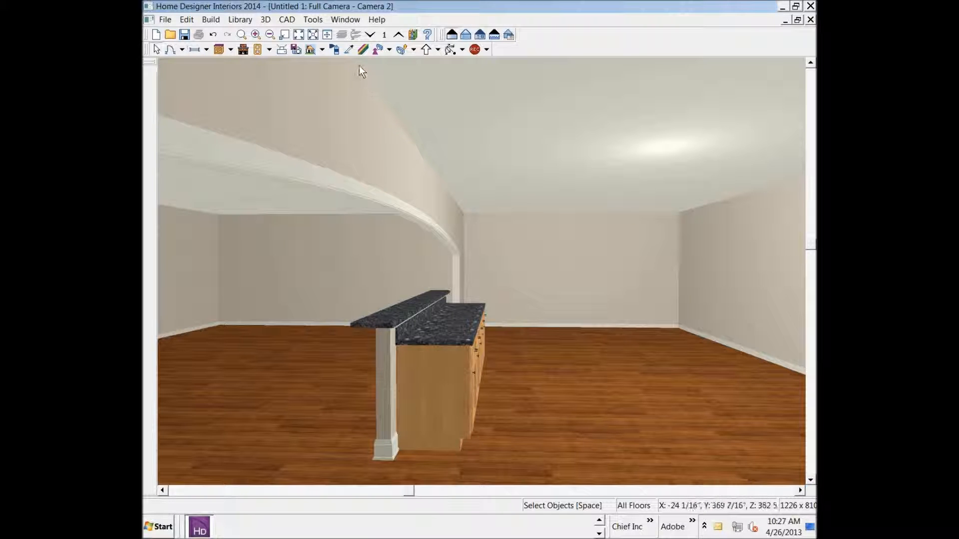
Step: Examine the capped half wall from its back and end, and from the cabinet side
{"action": "left_click", "coordinate": [448, 50]}
{"action": "mouse_move", "coordinate": [460, 178]}
{"action": "left_mouse_down"}
{"action": "mouse_move", "coordinate": [498, 181]}
{"action": "mouse_move", "coordinate": [466, 182]}
{"action": "left_mouse_up"}
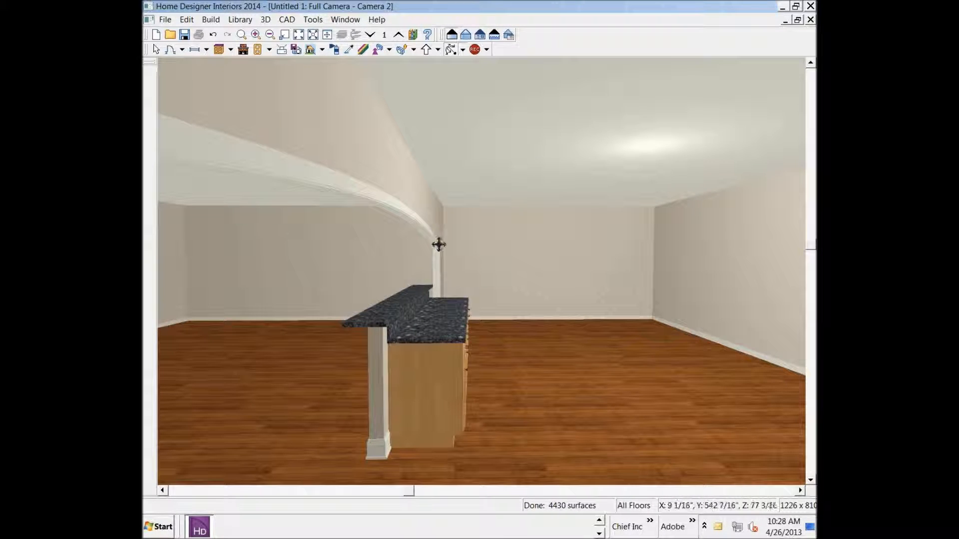
{"action": "left_click_drag", "start_coordinate": [375, 280], "coordinate": [504, 272]}
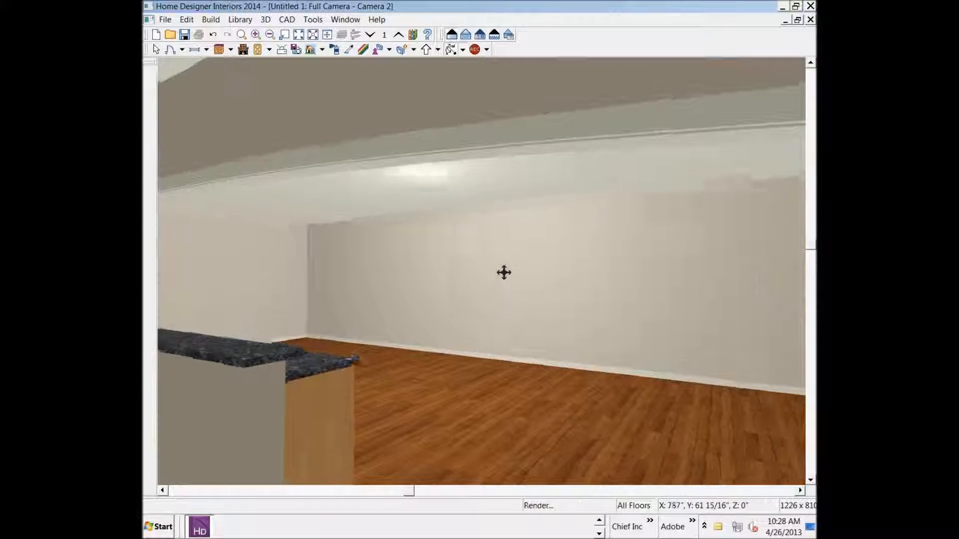
{"action": "scroll", "coordinate": [492, 279], "scroll_direction": "down", "scroll_amount": 4}
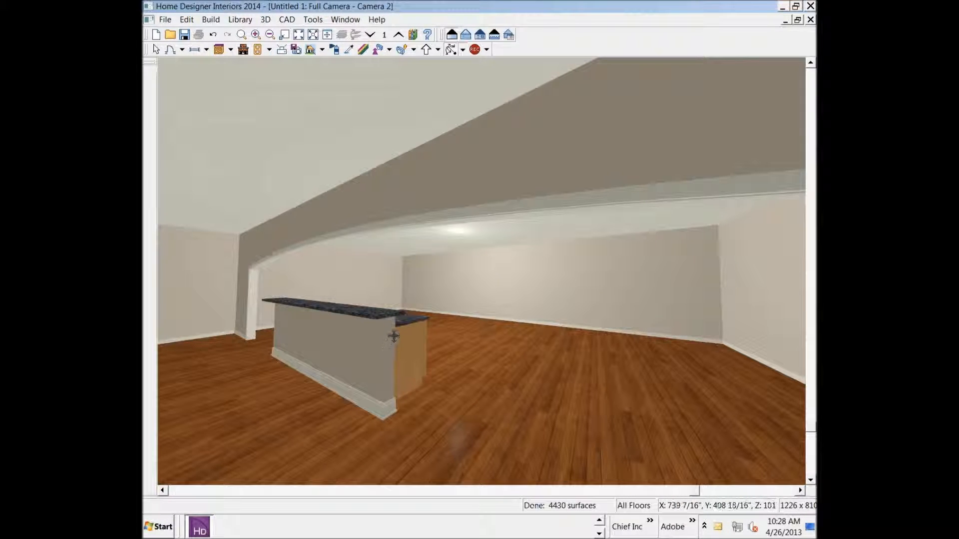
{"action": "left_click_drag", "start_coordinate": [384, 327], "coordinate": [176, 329]}
{"action": "left_click_drag", "start_coordinate": [615, 370], "coordinate": [514, 391]}
{"action": "left_click_drag", "start_coordinate": [642, 364], "coordinate": [481, 342]}
{"action": "key", "text": "space"}
Step: Increase the backsplash height of the end base cabinet nearest the half wall's exposed end so it reaches the cap
{"action": "left_click", "coordinate": [750, 334]}
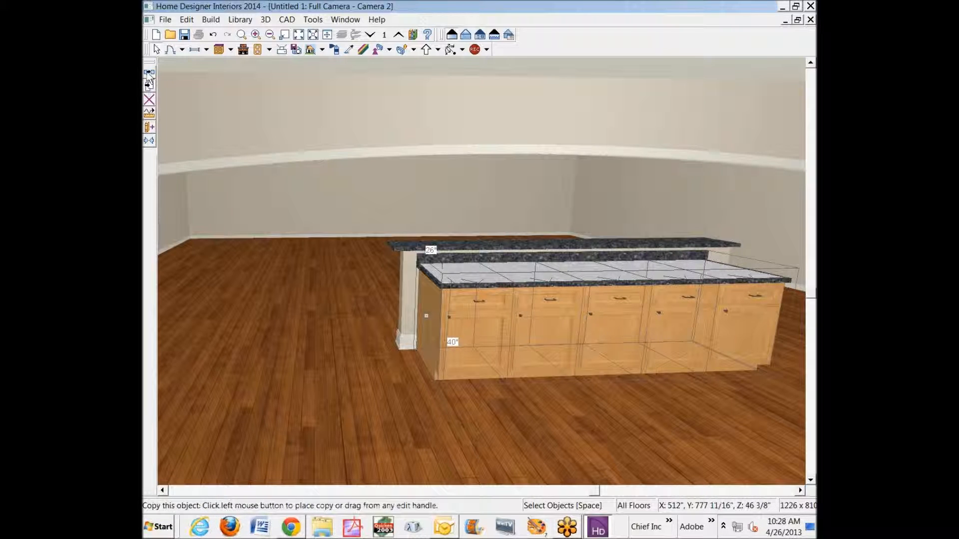
{"action": "left_click", "coordinate": [492, 334]}
{"action": "left_click", "coordinate": [493, 333]}
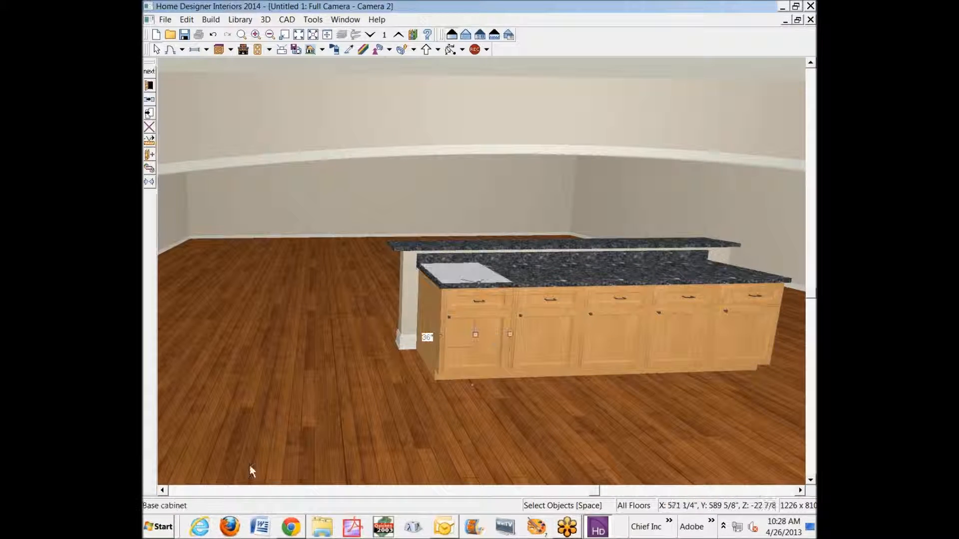
{"action": "left_click", "coordinate": [151, 85]}
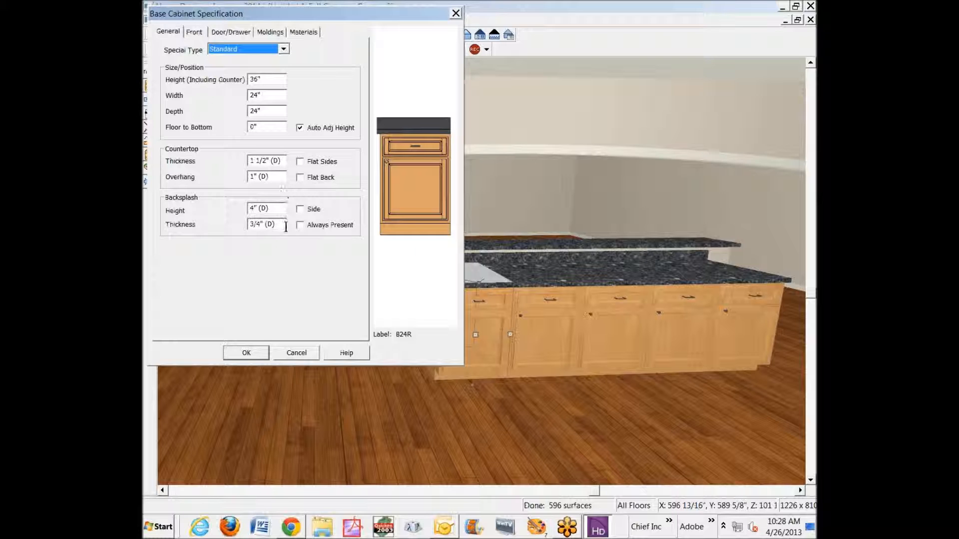
{"action": "left_click_drag", "start_coordinate": [281, 212], "coordinate": [180, 217]}
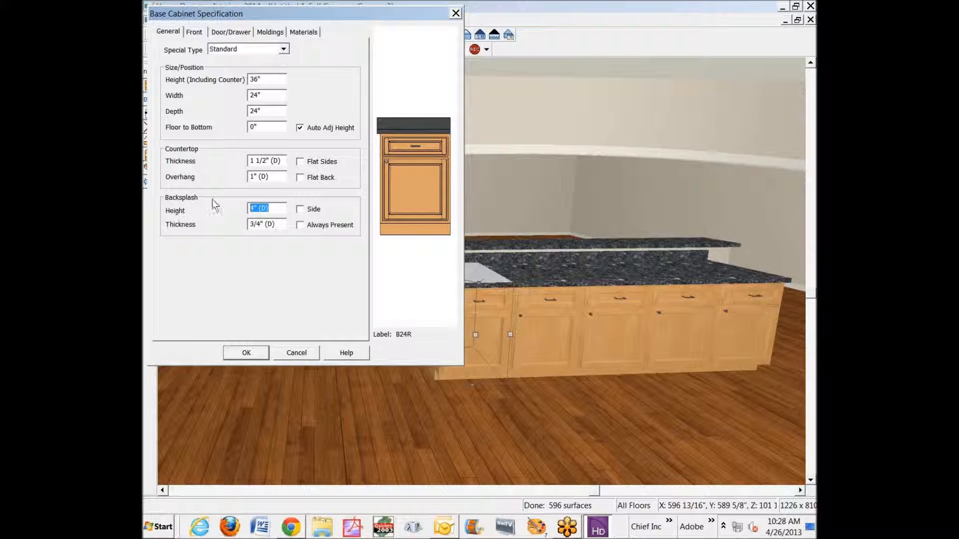
{"action": "type", "text": "0"}
{"action": "left_click", "coordinate": [253, 353]}
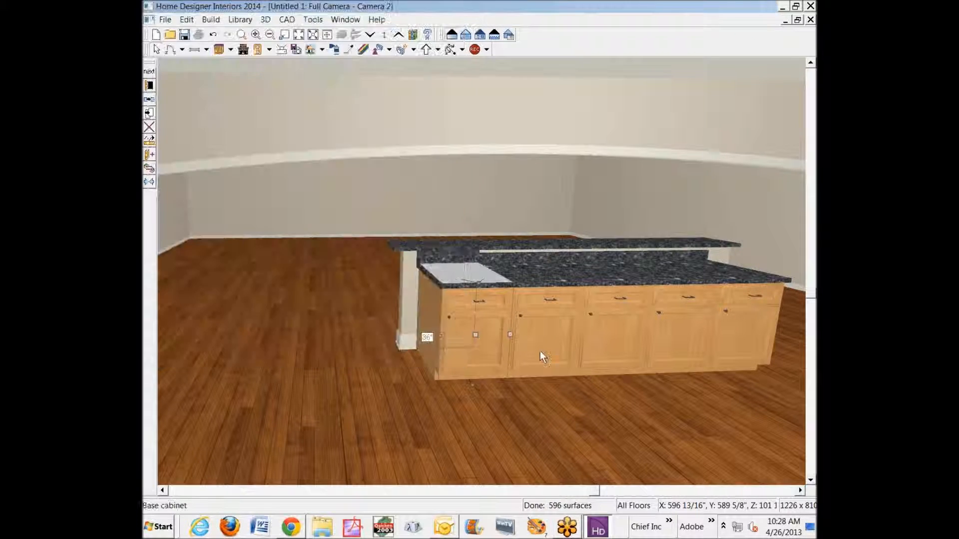
Step: Set the end base cabinet's backsplash height to 5" and reselect the cabinet
{"action": "scroll", "coordinate": [443, 274], "scroll_direction": "up", "scroll_amount": 5}
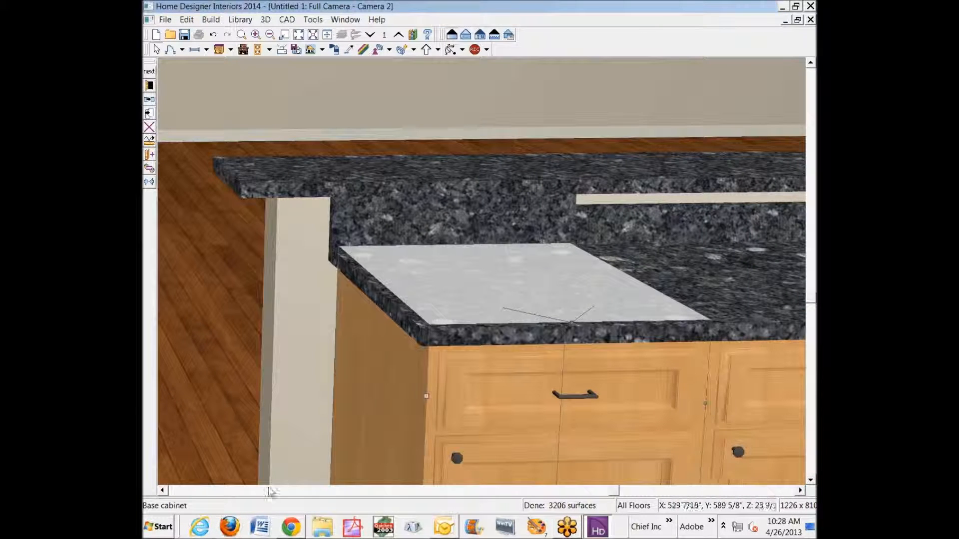
{"action": "left_click", "coordinate": [149, 86]}
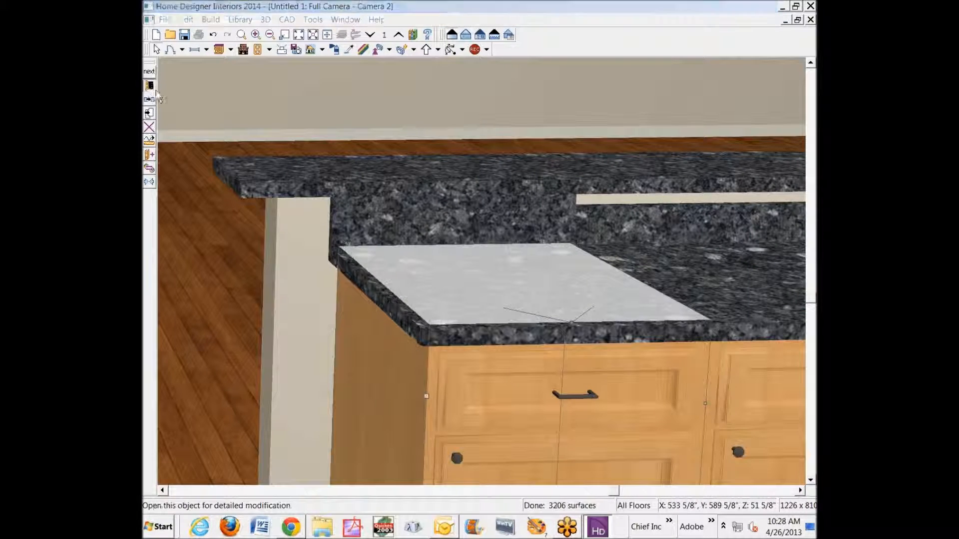
{"action": "double_click", "coordinate": [267, 208]}
{"action": "type", "text": "5"}
{"action": "left_click", "coordinate": [256, 353]}
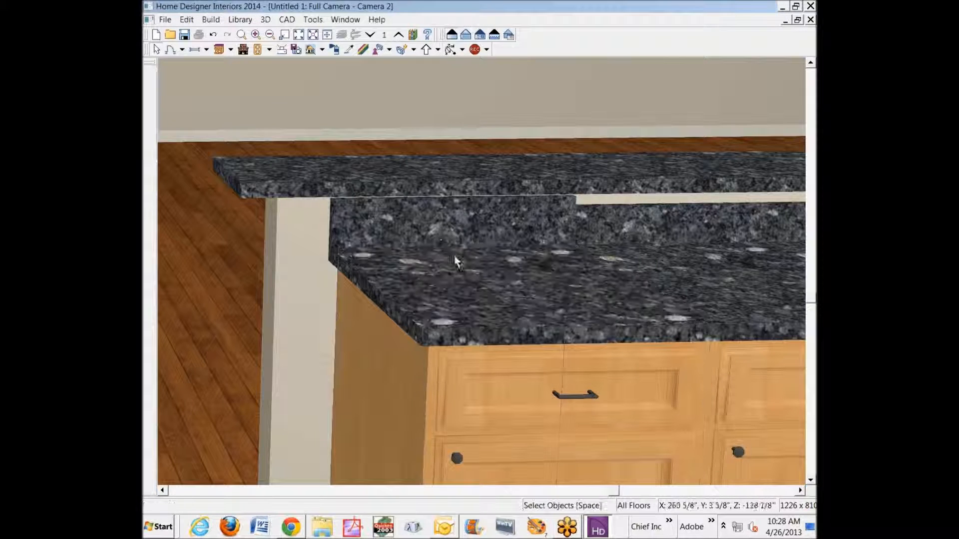
{"action": "left_click", "coordinate": [482, 367]}
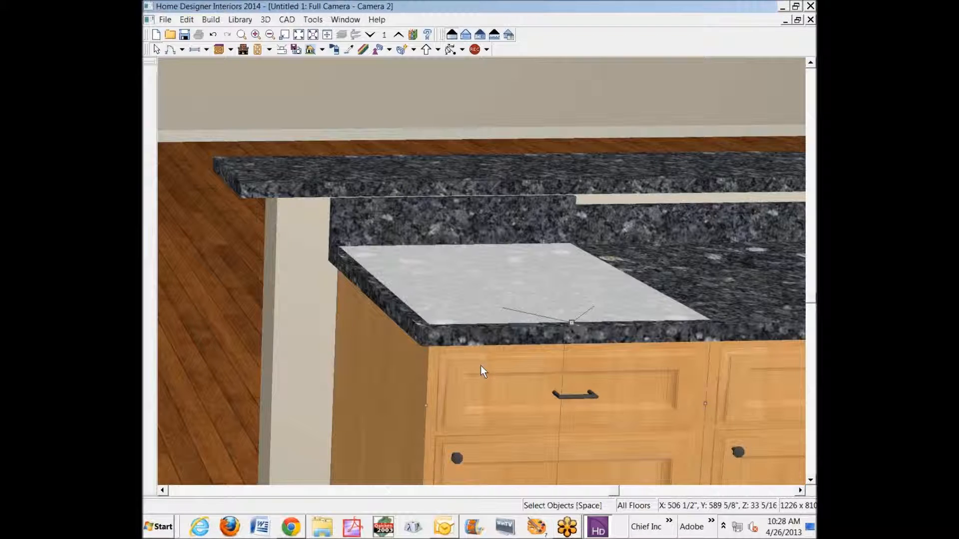
Step: Raise the end base cabinet's backsplash height to slightly over 5" so it meets the underside of the granite cap
{"action": "double_click", "coordinate": [480, 366]}
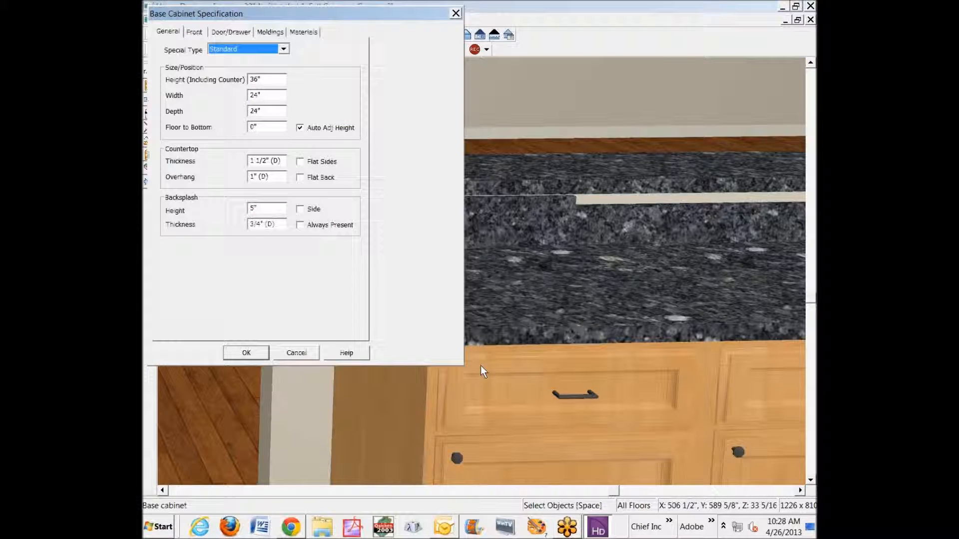
{"action": "left_click", "coordinate": [254, 210]}
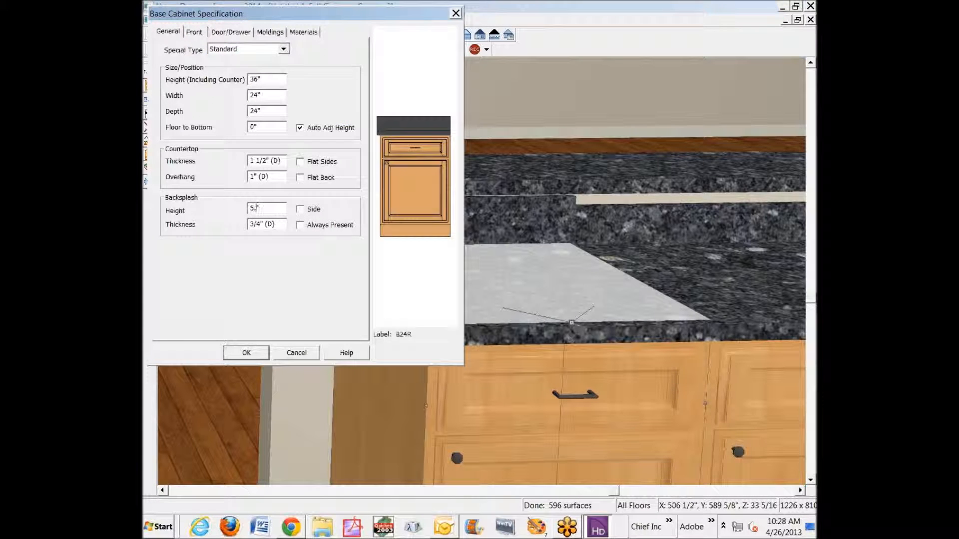
{"action": "left_click", "coordinate": [256, 352]}
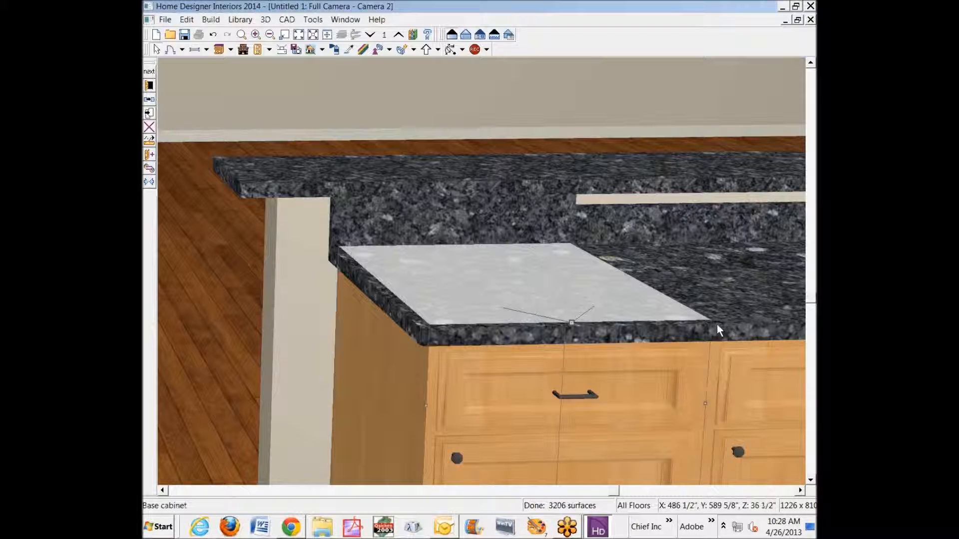
Step: Examine the gap between backsplash and cap along the remaining base cabinets, and clear the cabinet selection
{"action": "scroll", "coordinate": [744, 243], "scroll_direction": "down", "scroll_amount": 7}
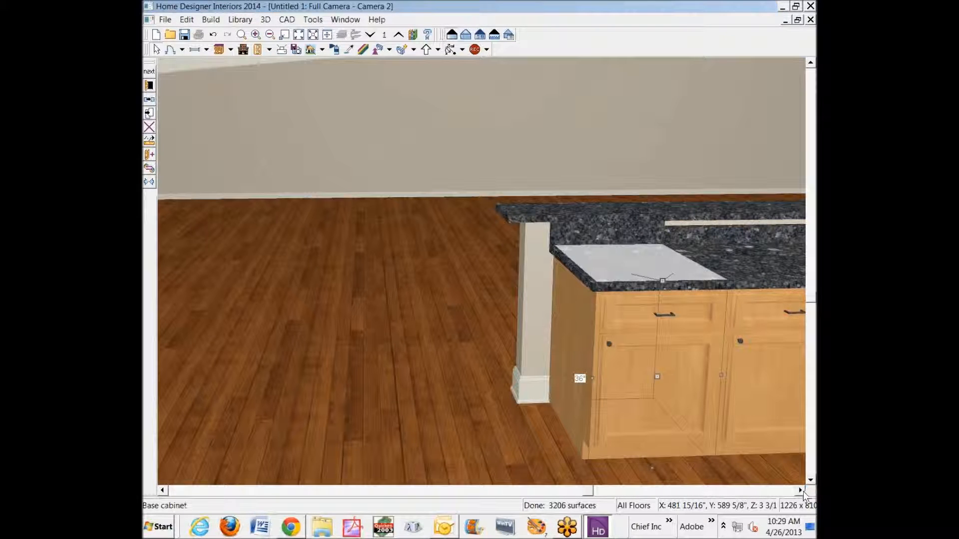
{"action": "left_click", "coordinate": [801, 491]}
{"action": "left_click", "coordinate": [802, 491]}
{"action": "left_click", "coordinate": [802, 491]}
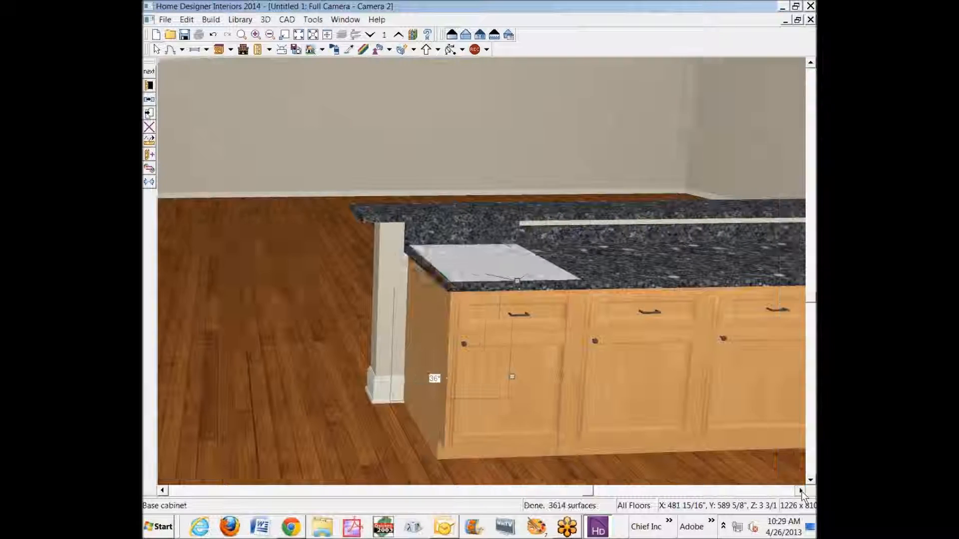
{"action": "left_click", "coordinate": [802, 492]}
{"action": "left_click", "coordinate": [801, 491]}
{"action": "left_click", "coordinate": [802, 491]}
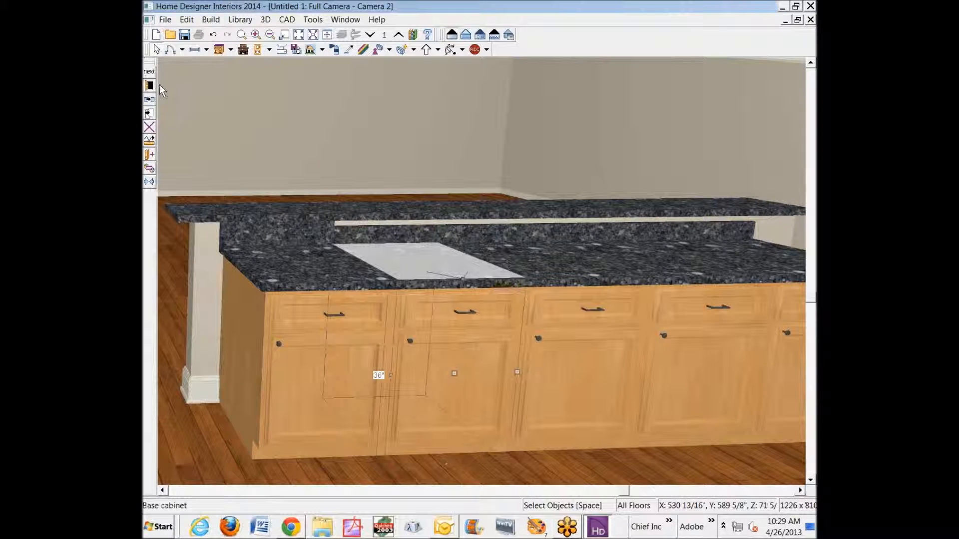
{"action": "key", "text": "Escape"}
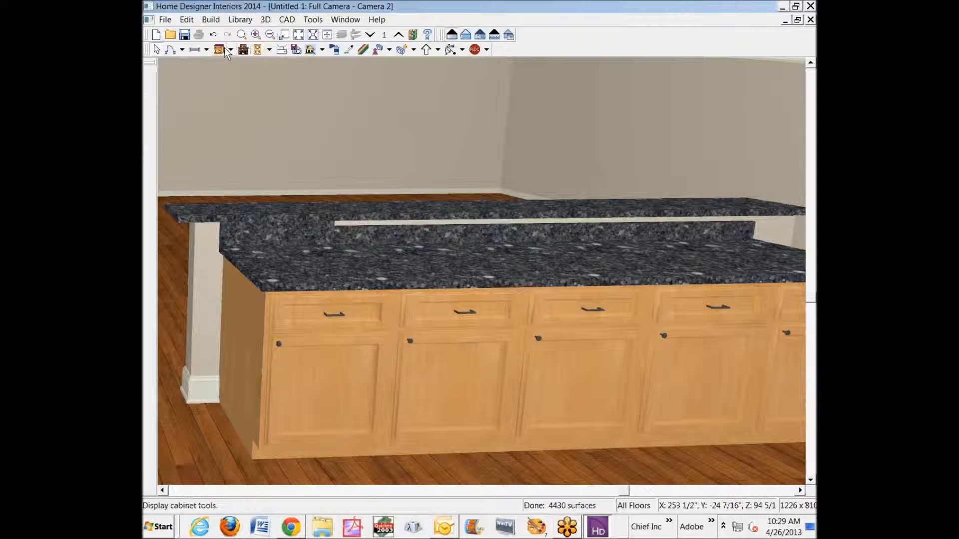
Step: Set the default backsplash height for base cabinets to 5.25" so the whole run's backsplash reaches the cap
{"action": "left_click", "coordinate": [187, 19]}
{"action": "left_click", "coordinate": [214, 213]}
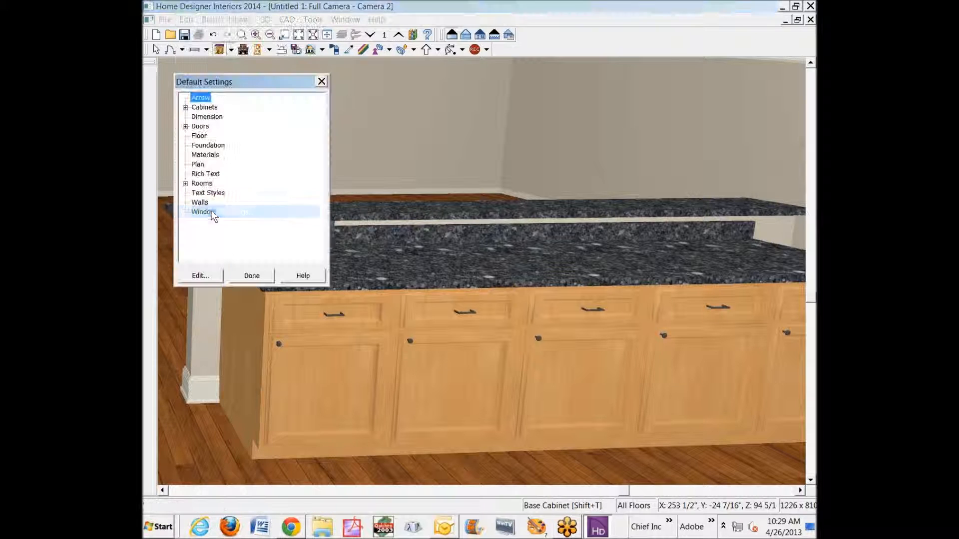
{"action": "left_click", "coordinate": [186, 108]}
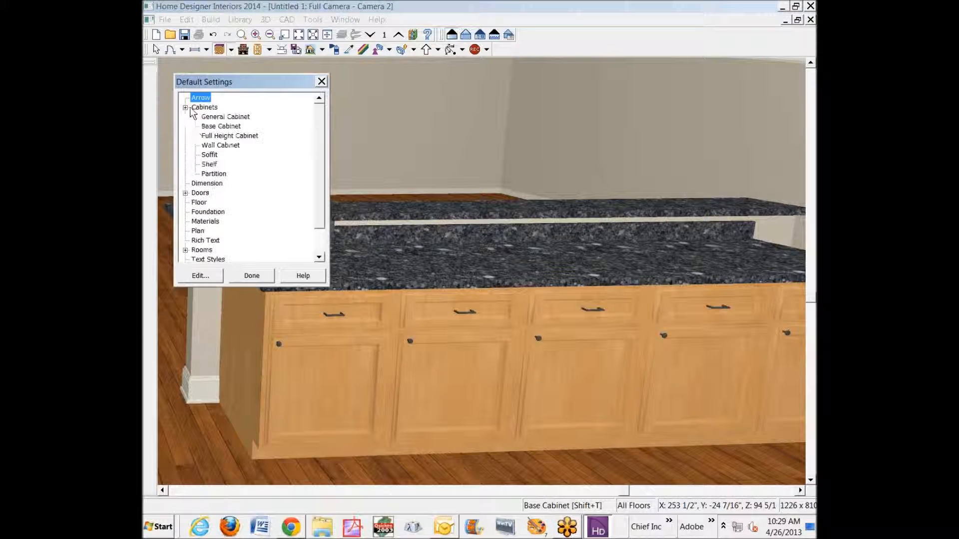
{"action": "left_click", "coordinate": [220, 126]}
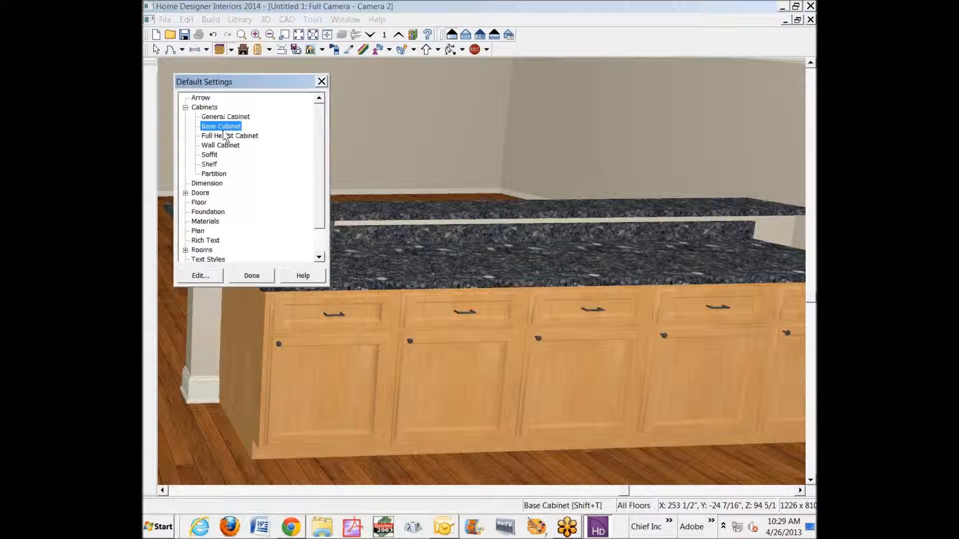
{"action": "left_click", "coordinate": [201, 277]}
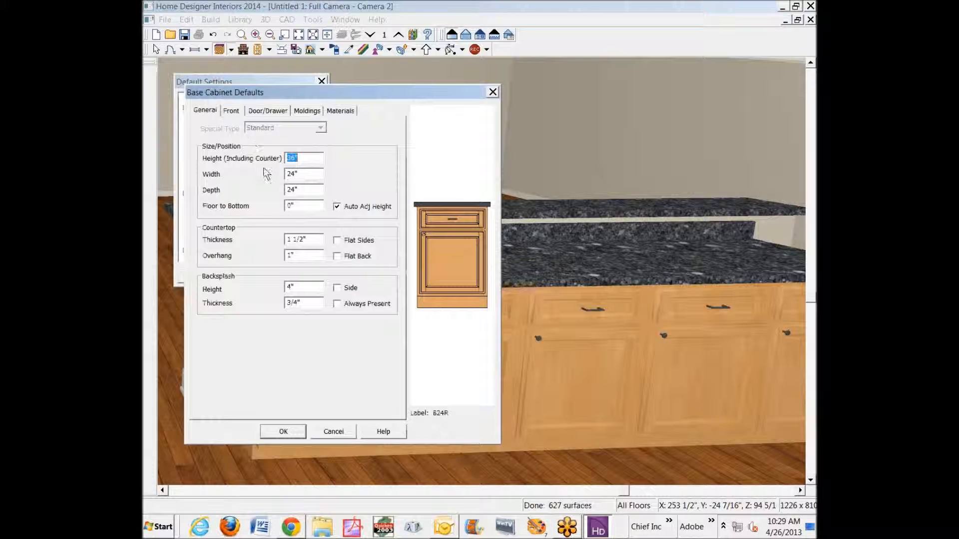
{"action": "type", "text": "24"}
{"action": "double_click", "coordinate": [290, 287]}
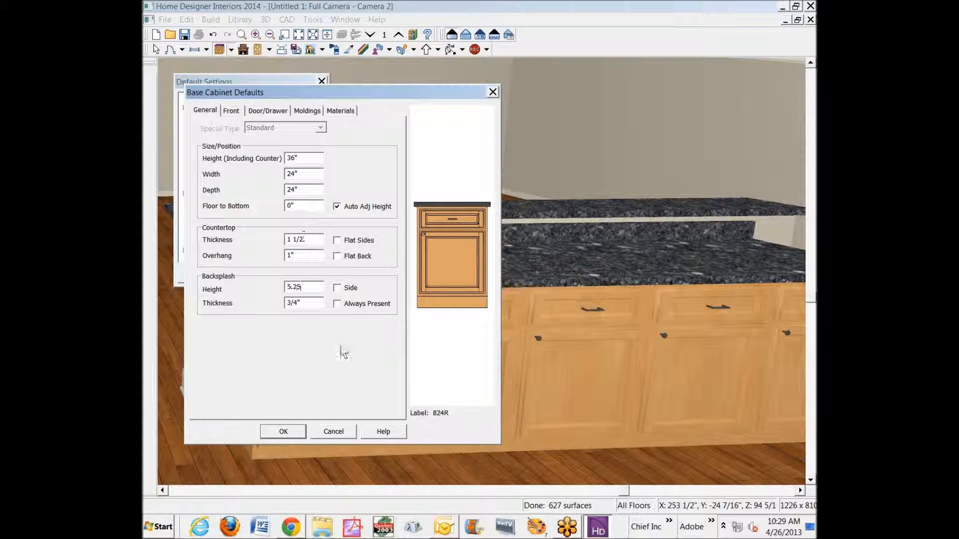
{"action": "left_click", "coordinate": [283, 431]}
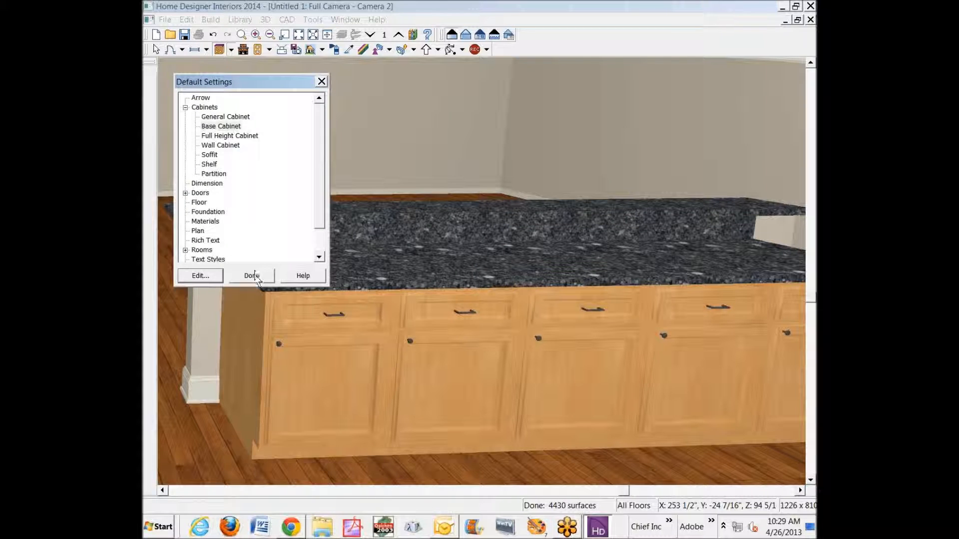
{"action": "left_click", "coordinate": [253, 276]}
{"action": "scroll", "coordinate": [329, 289], "scroll_direction": "down", "scroll_amount": 5}
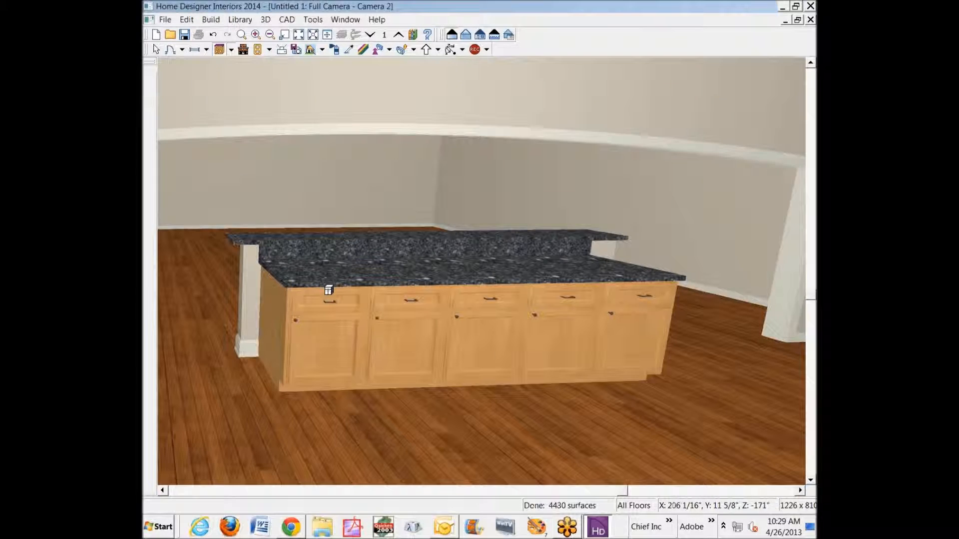